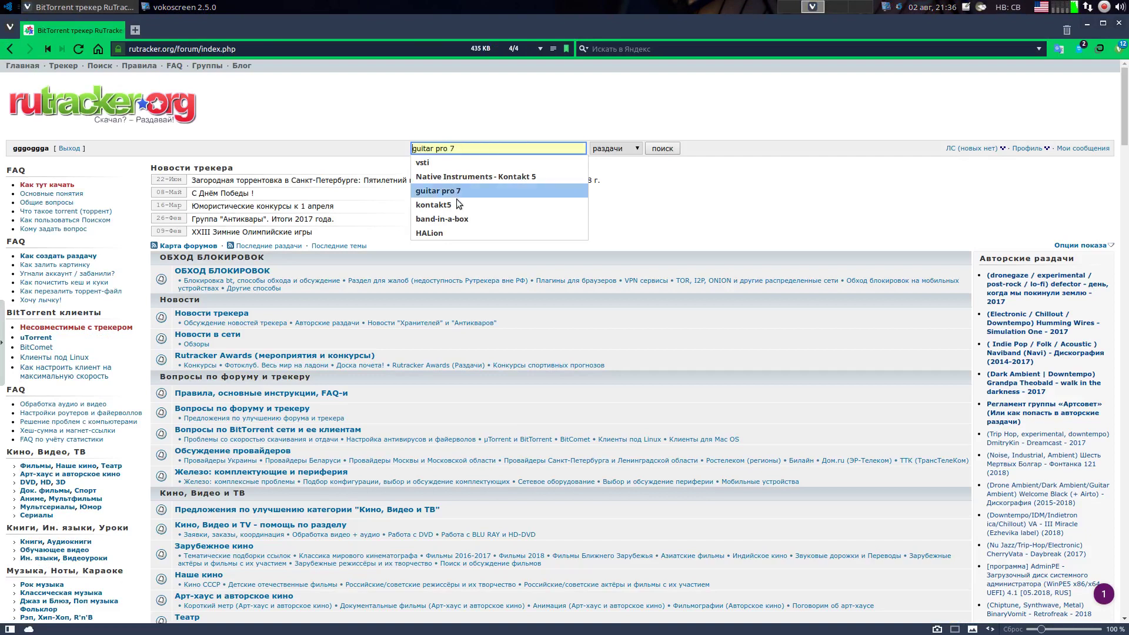
- Search the tracker's torrents for "guitar pro 7"
{"action": "left_click", "coordinate": [452, 193]}
{"action": "left_click", "coordinate": [662, 148]}
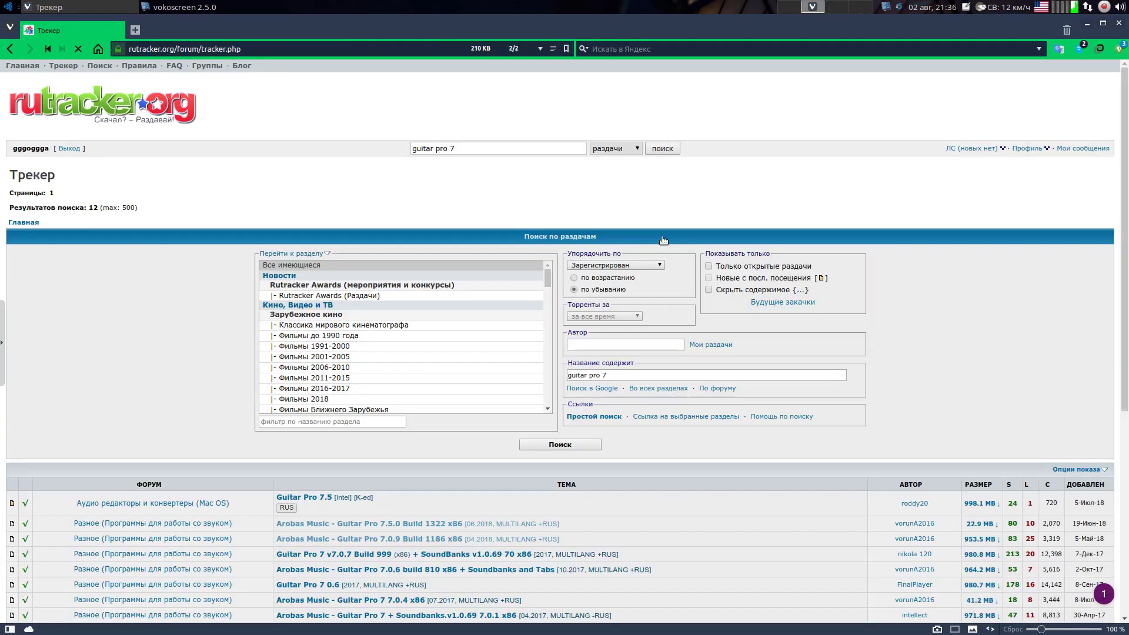
{"action": "scroll", "coordinate": [578, 476], "scroll_direction": "down", "scroll_amount": 3}
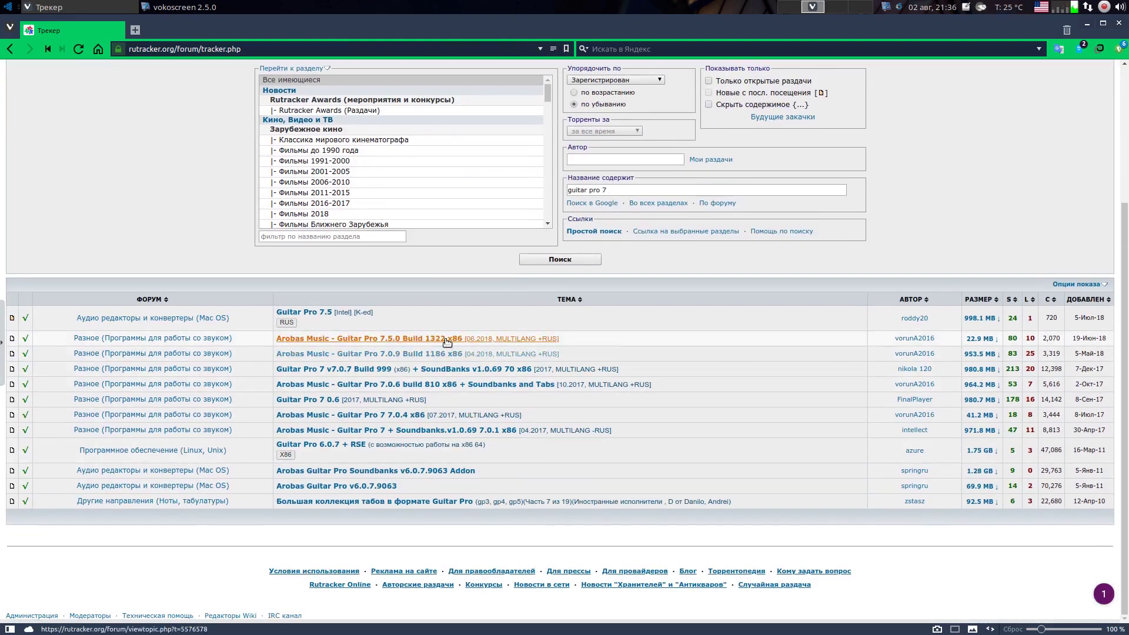
- Open the Guitar Pro 7.5.0 Build 1322 x86 topic from the search results and save its torrent file
{"action": "left_click", "coordinate": [450, 339]}
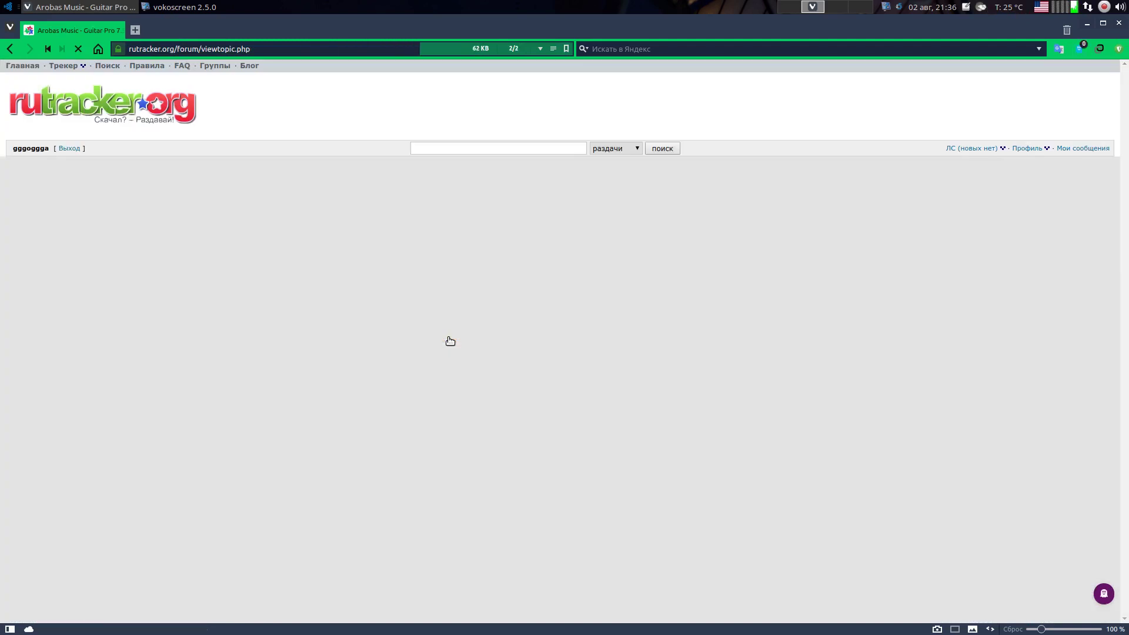
{"action": "scroll", "coordinate": [669, 468], "scroll_direction": "down", "scroll_amount": 8}
{"action": "left_click", "coordinate": [1012, 312]}
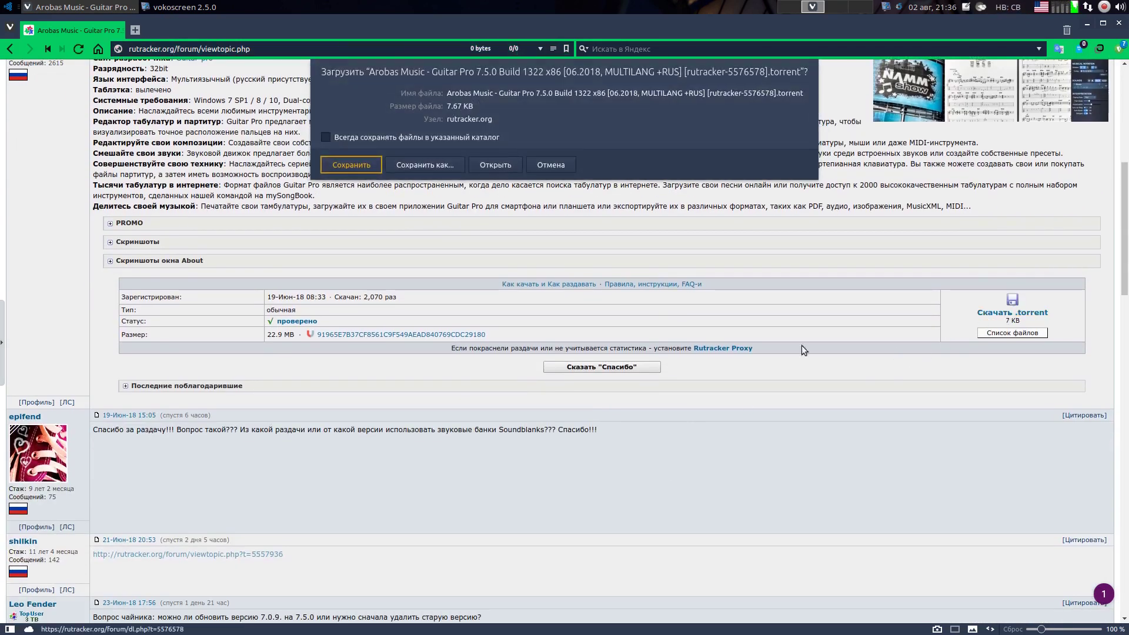
{"action": "left_click", "coordinate": [358, 167]}
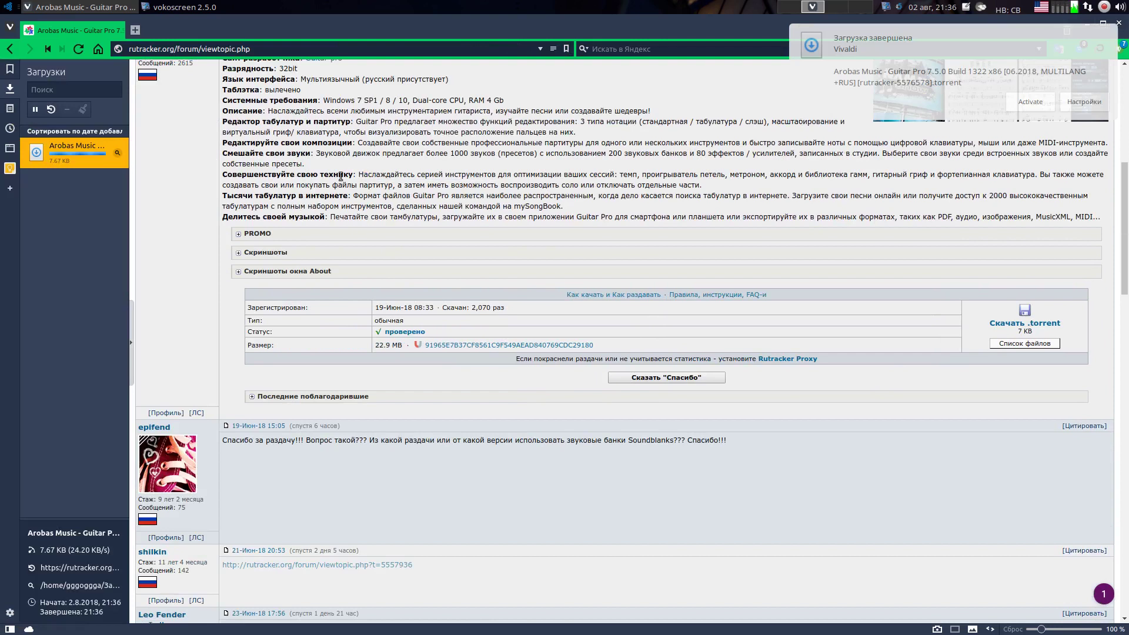
- Return to the search results, open the Guitar Pro 7.0.9 Build 1186 x86 topic and save its torrent file
{"action": "left_click", "coordinate": [13, 45]}
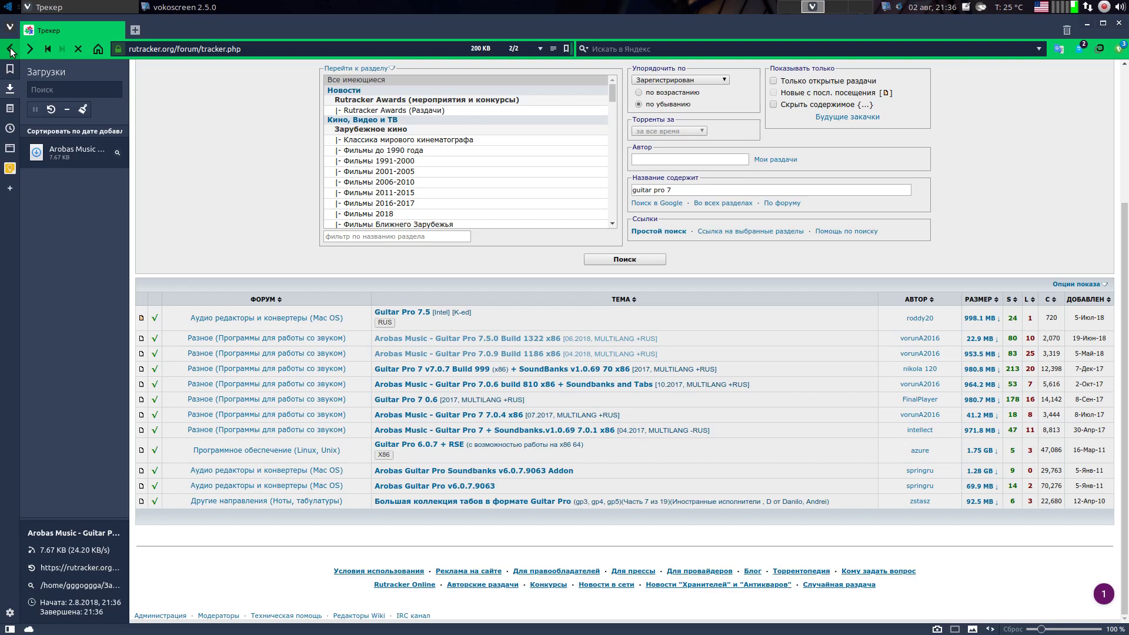
{"action": "left_click", "coordinate": [470, 354]}
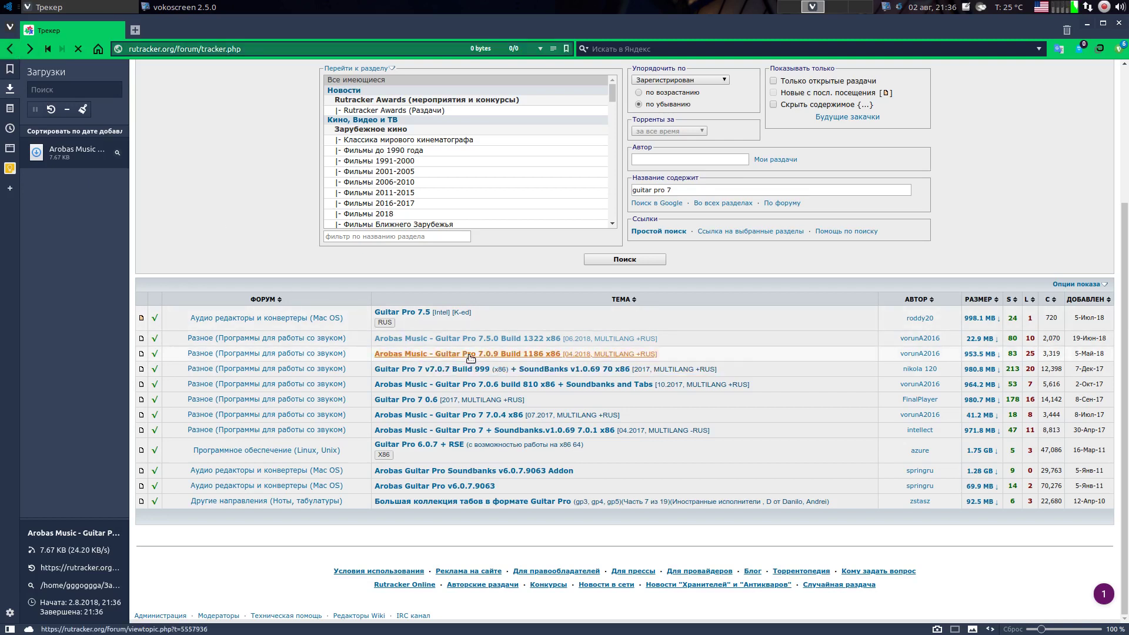
{"action": "scroll", "coordinate": [470, 357], "scroll_direction": "down", "scroll_amount": 5}
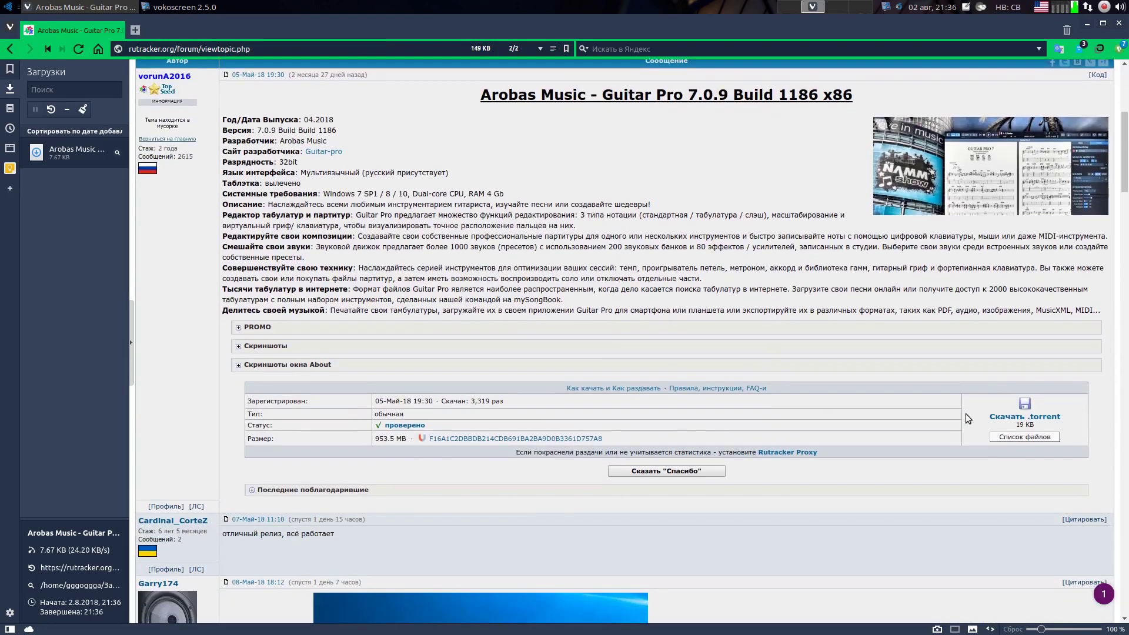
{"action": "left_click", "coordinate": [1014, 418]}
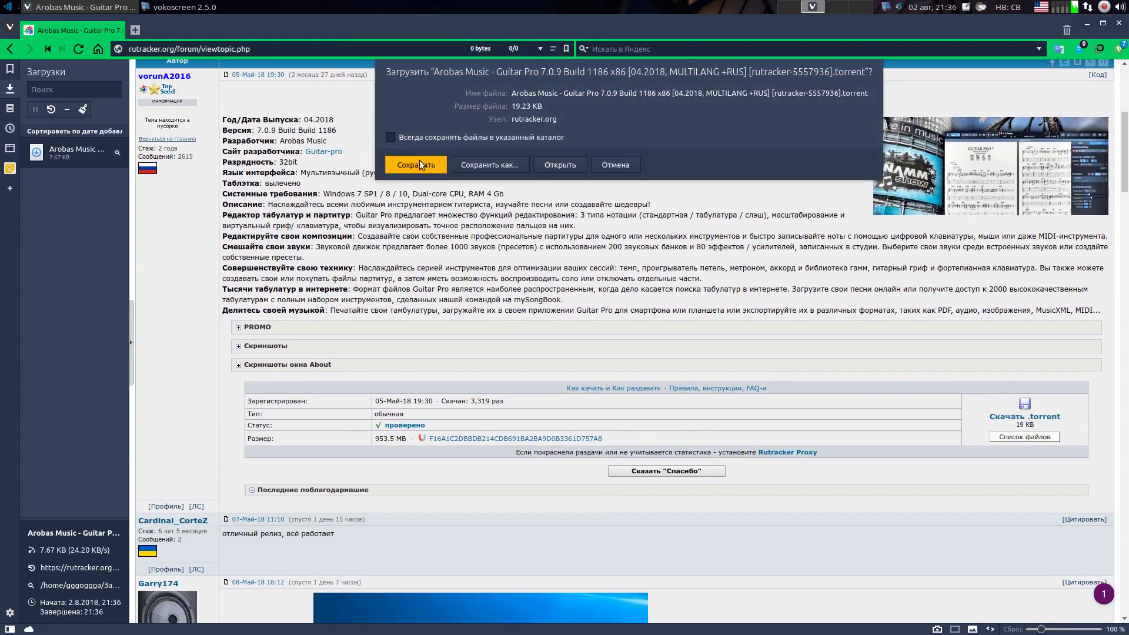
{"action": "left_click", "coordinate": [417, 164]}
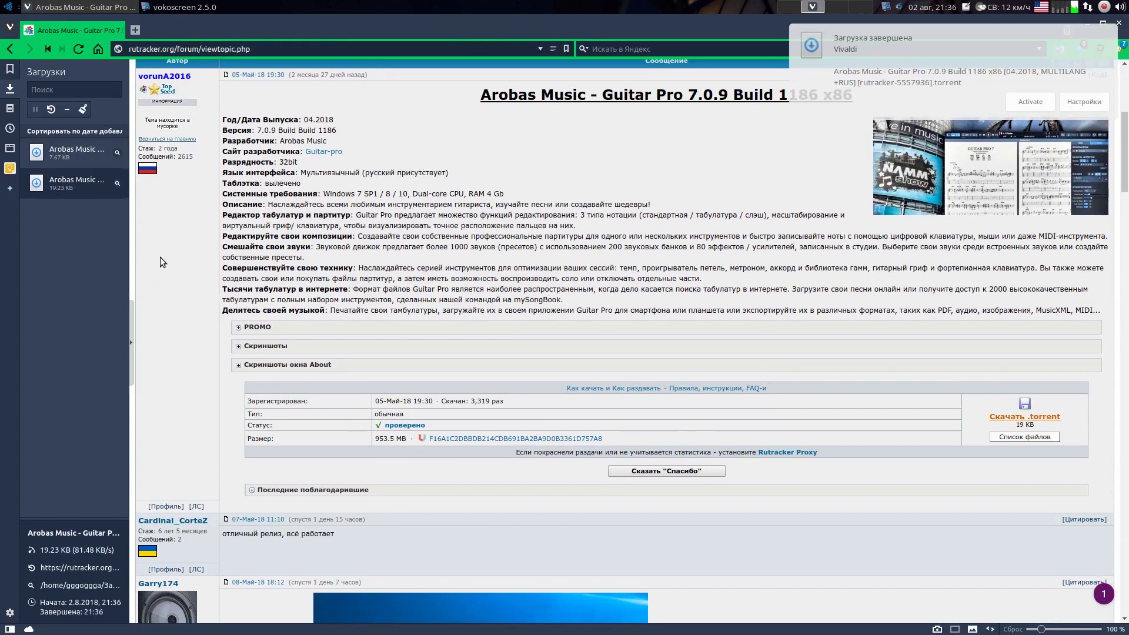
- Open both downloaded torrent files in Transmission, start their downloads and bring up the Transmission window
{"action": "right_click", "coordinate": [66, 147]}
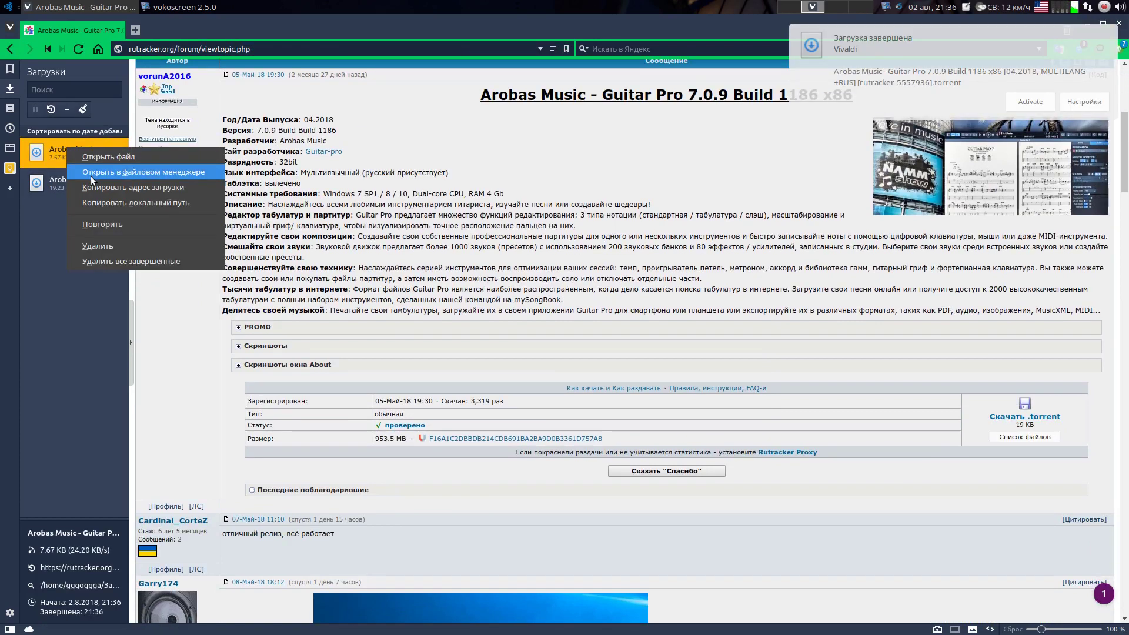
{"action": "left_click", "coordinate": [104, 152]}
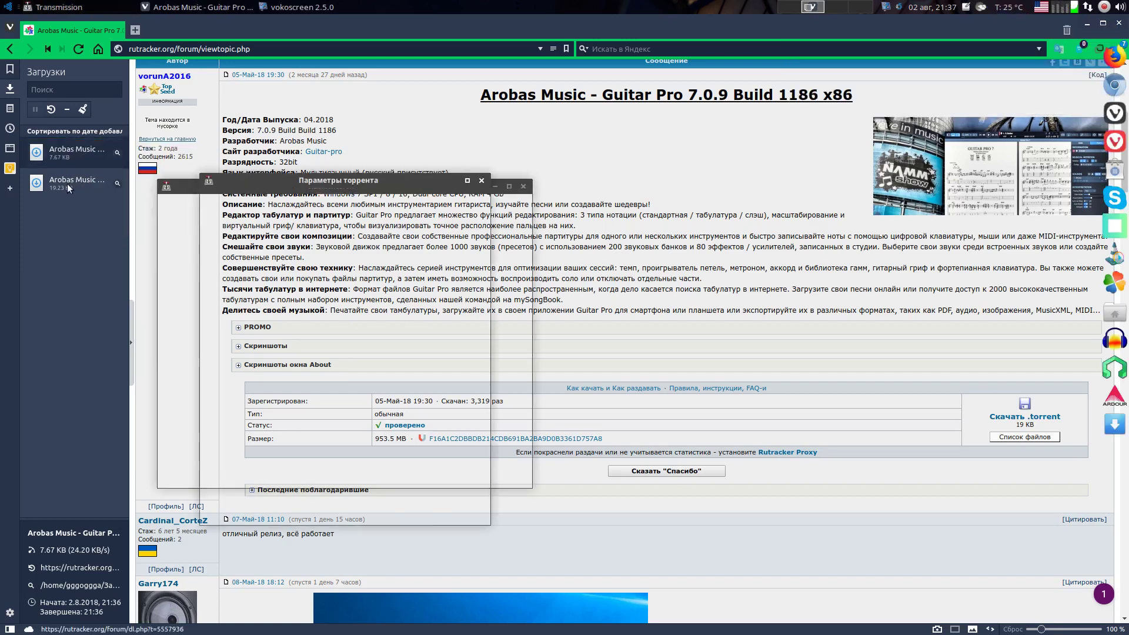
{"action": "left_click", "coordinate": [442, 513]}
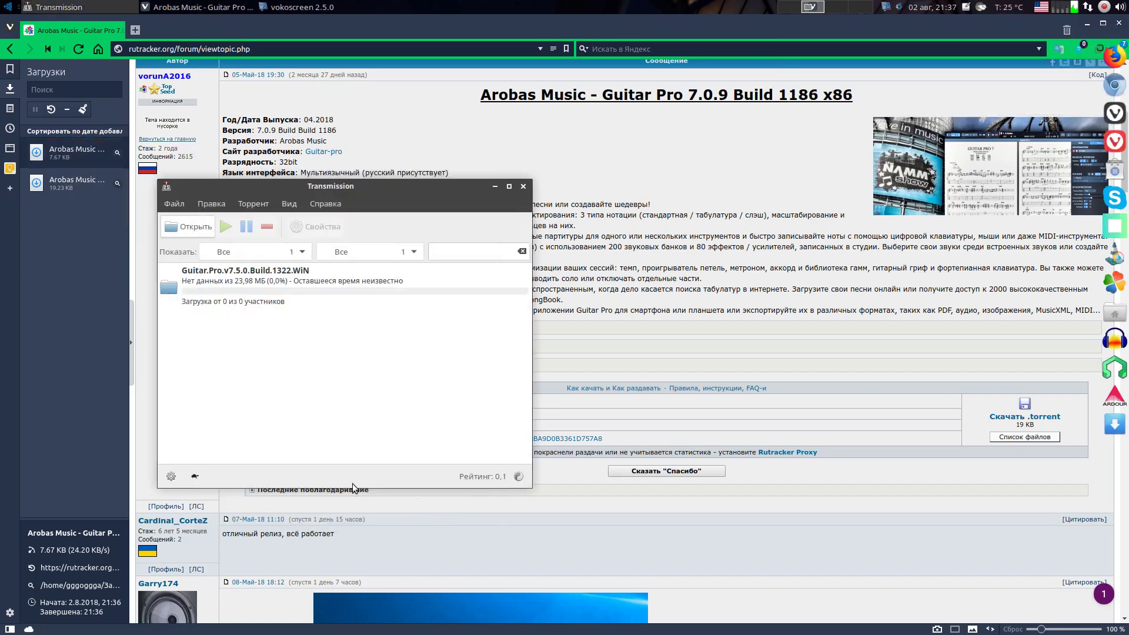
{"action": "right_click", "coordinate": [82, 174]}
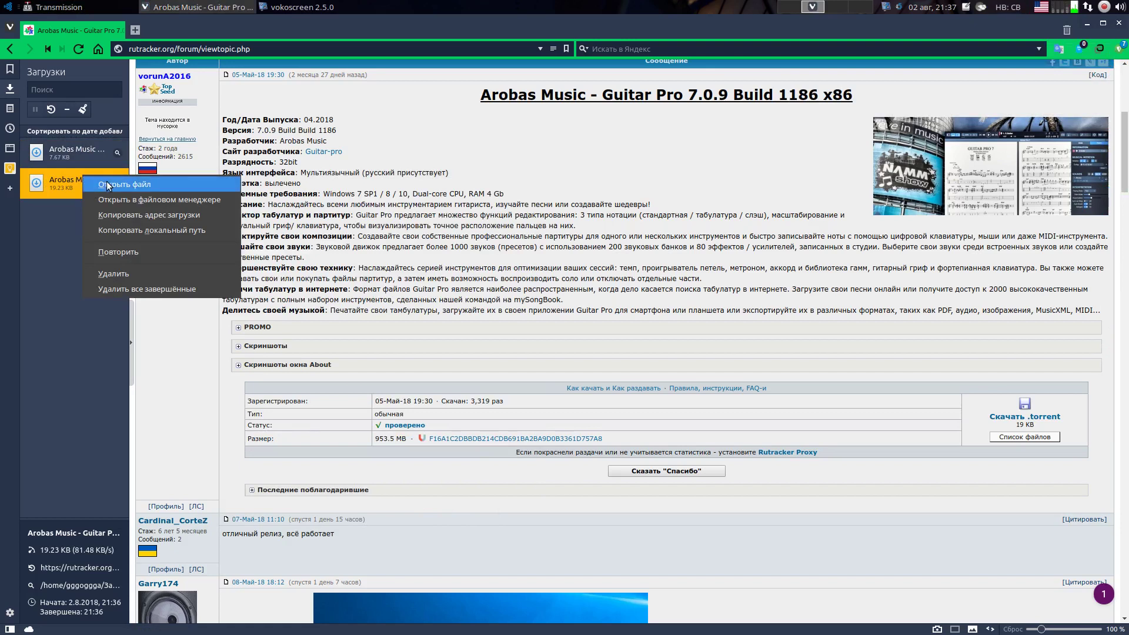
{"action": "left_click", "coordinate": [107, 182]}
{"action": "left_click", "coordinate": [454, 511]}
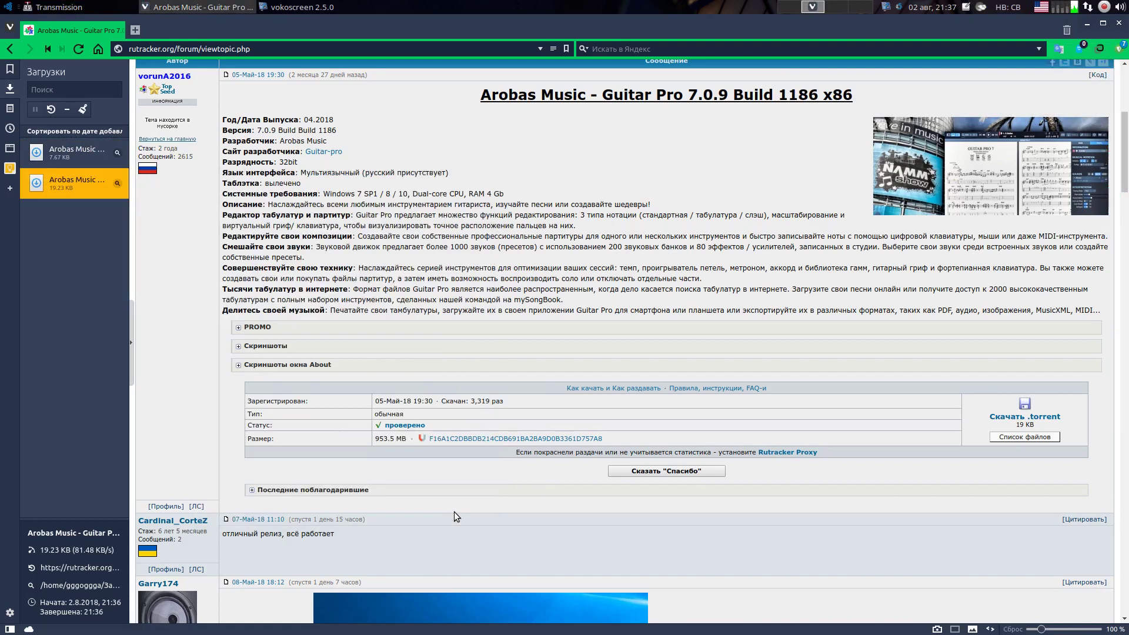
{"action": "left_click", "coordinate": [42, 7]}
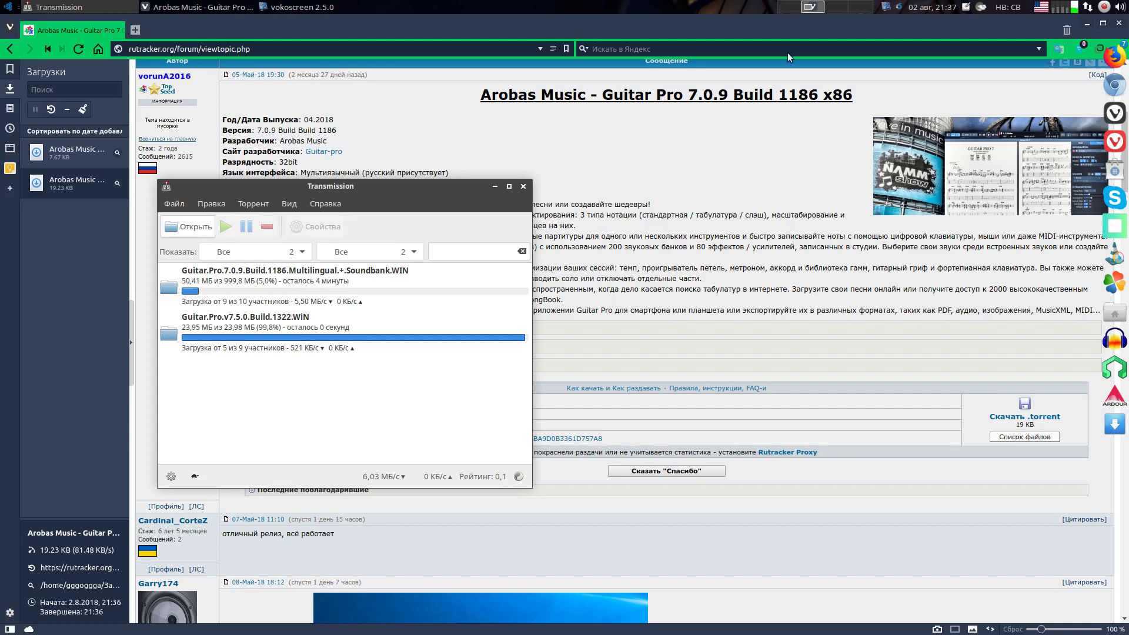
- Switch to PlayOnLinux and start the manual installation of a program that is not in the list
{"action": "left_click", "coordinate": [834, 6]}
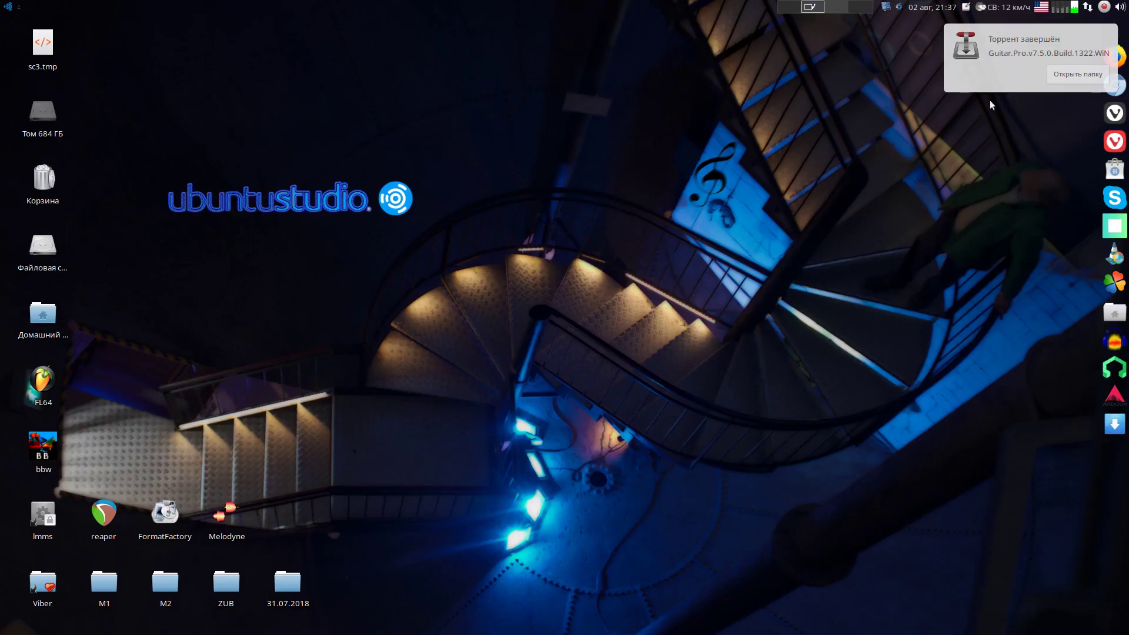
{"action": "left_click", "coordinate": [1009, 69]}
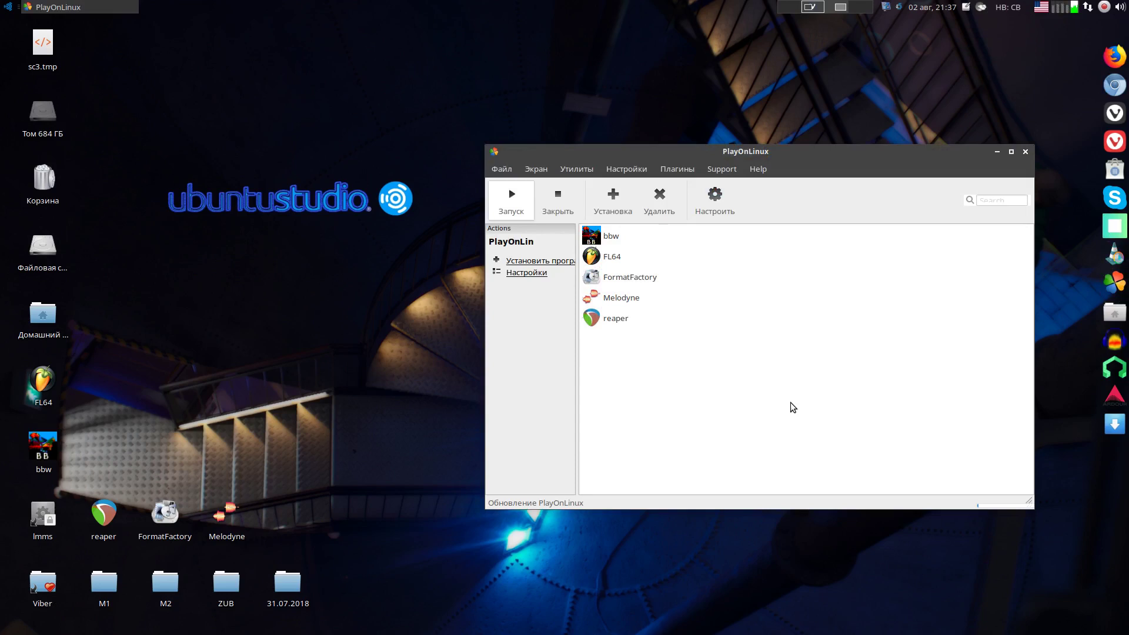
{"action": "left_click", "coordinate": [611, 199]}
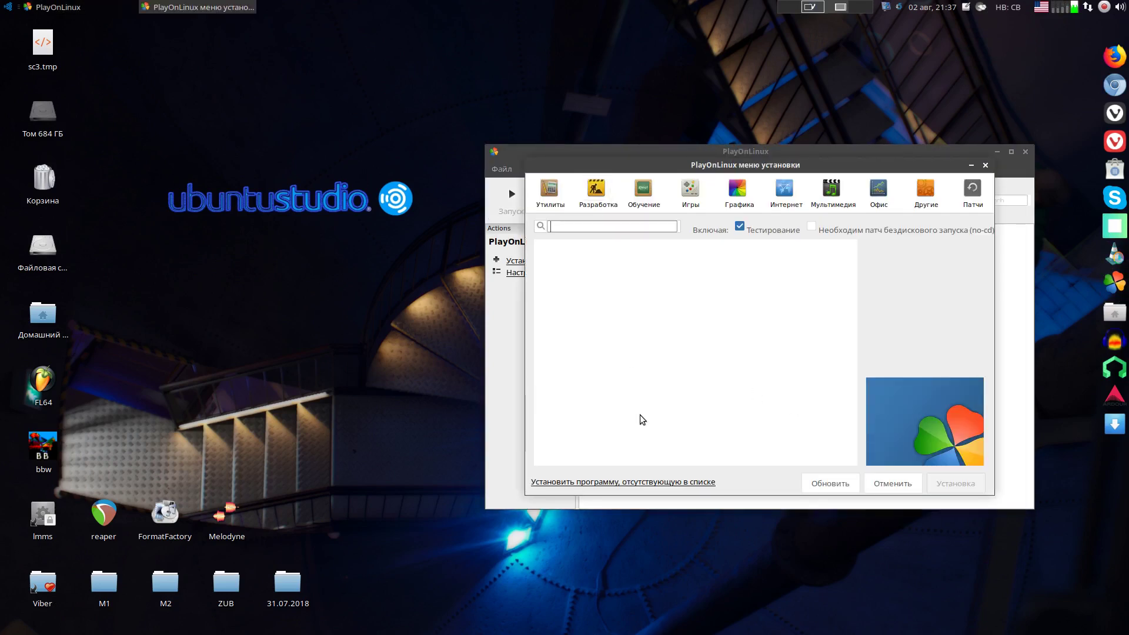
{"action": "left_click", "coordinate": [653, 482]}
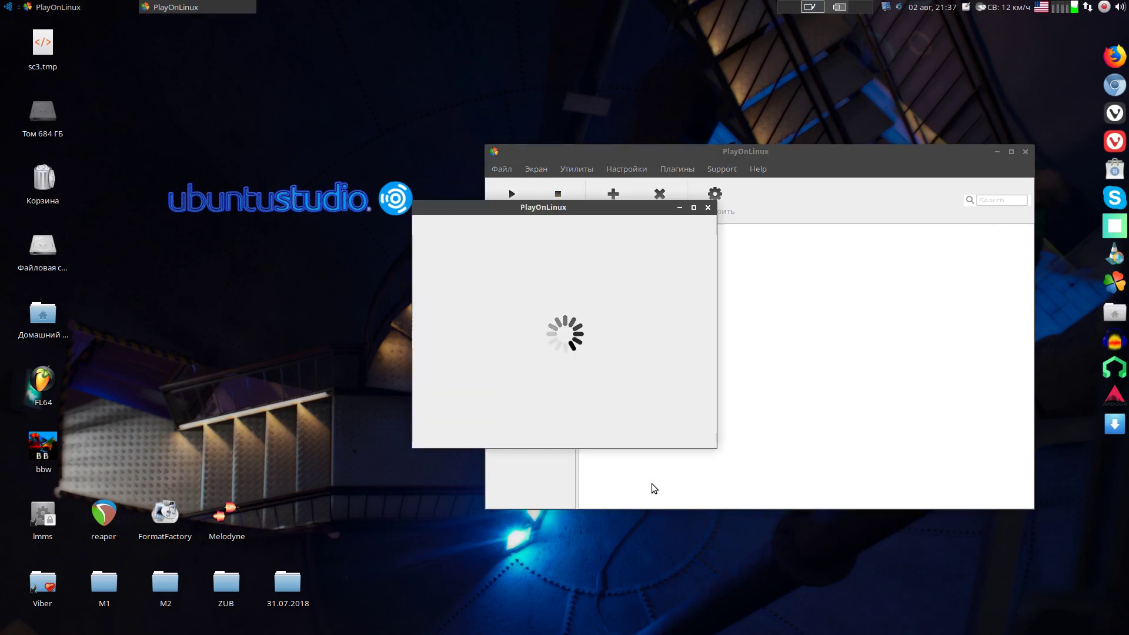
{"action": "left_click", "coordinate": [640, 438]}
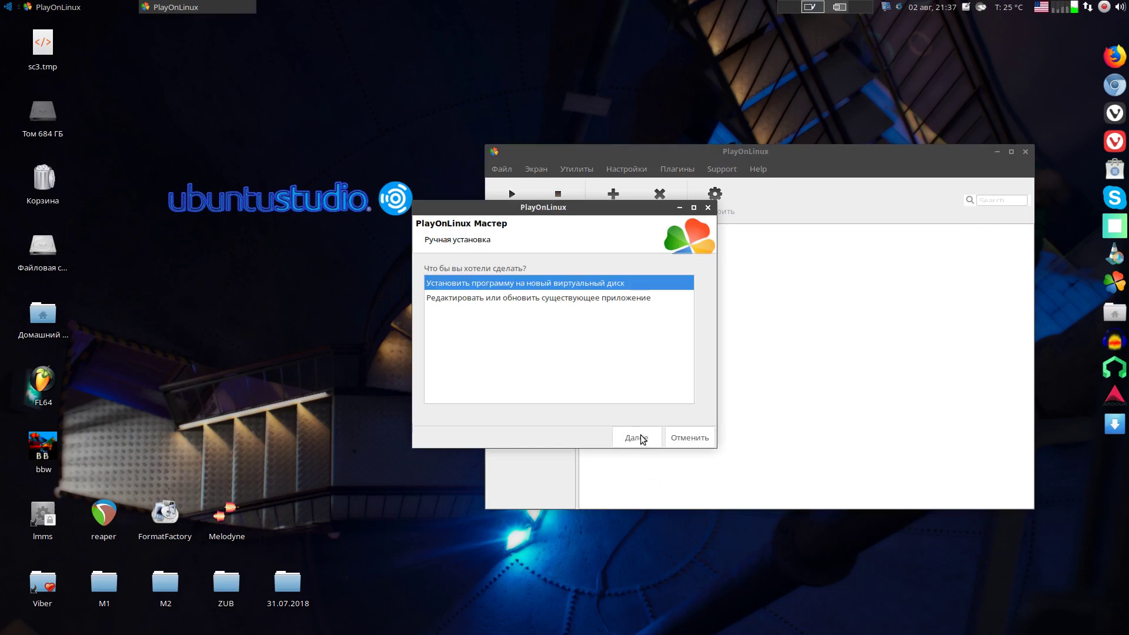
- Install the program in a new virtual drive named GP7, leaving all pre-installation options unchecked
{"action": "left_click", "coordinate": [645, 441]}
{"action": "left_click", "coordinate": [454, 290]}
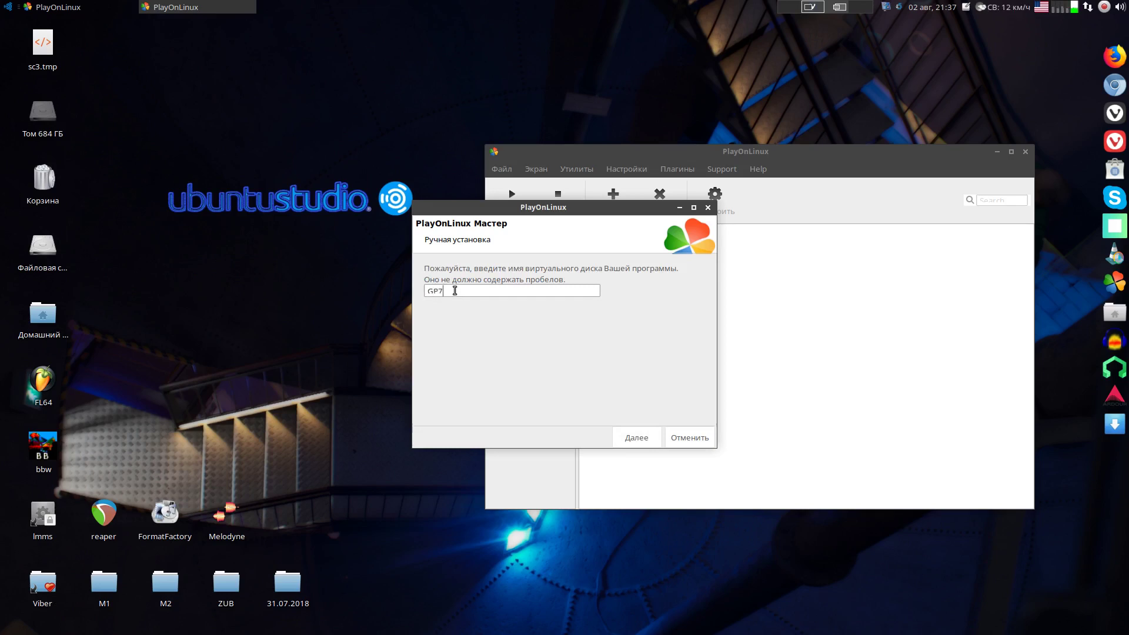
{"action": "type", "text": "GP7"}
{"action": "left_click", "coordinate": [640, 436]}
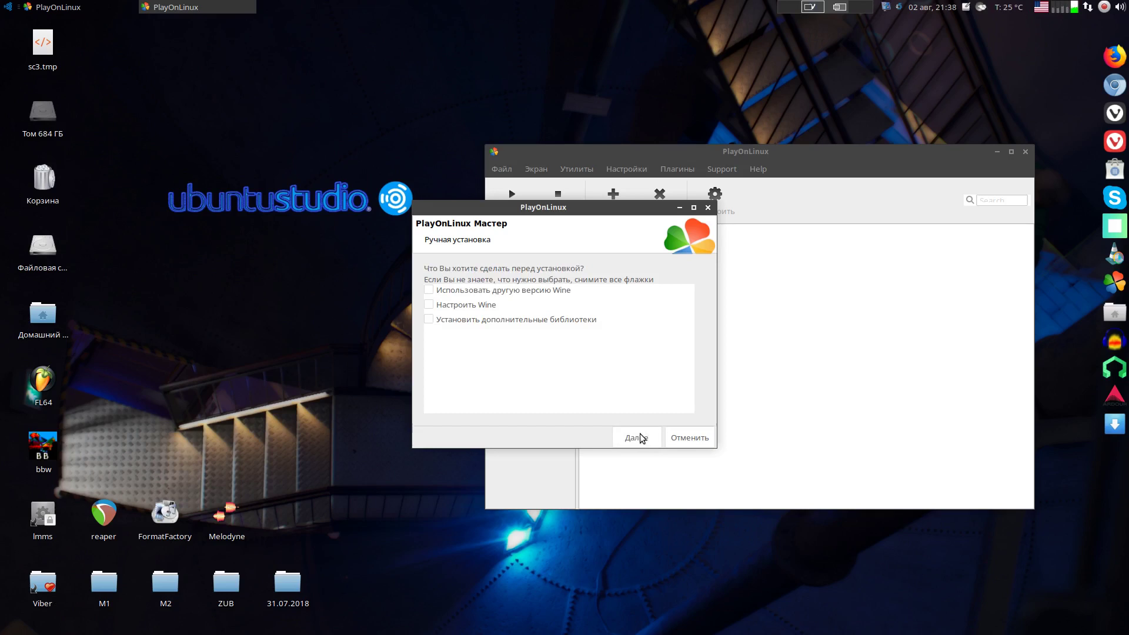
{"action": "left_click", "coordinate": [637, 441]}
{"action": "left_click", "coordinate": [637, 439]}
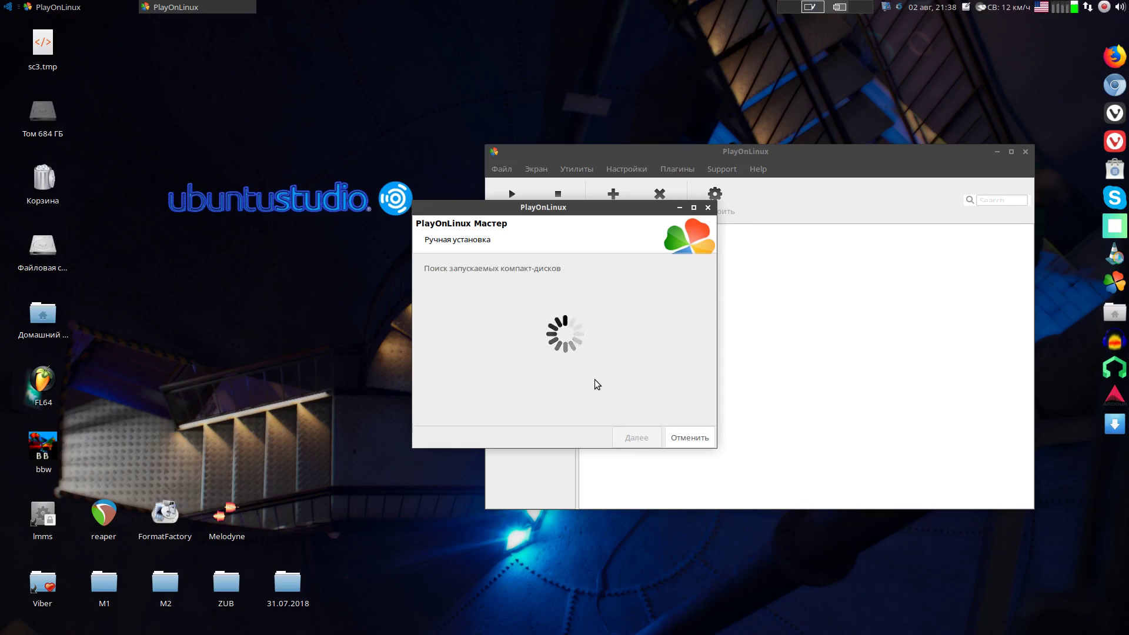
- Choose guitar-pro-7-setup.exe from the downloaded Guitar.Pro.v7.5.0.Build.1322.WiN folder as the installer and run it
{"action": "left_click", "coordinate": [548, 302]}
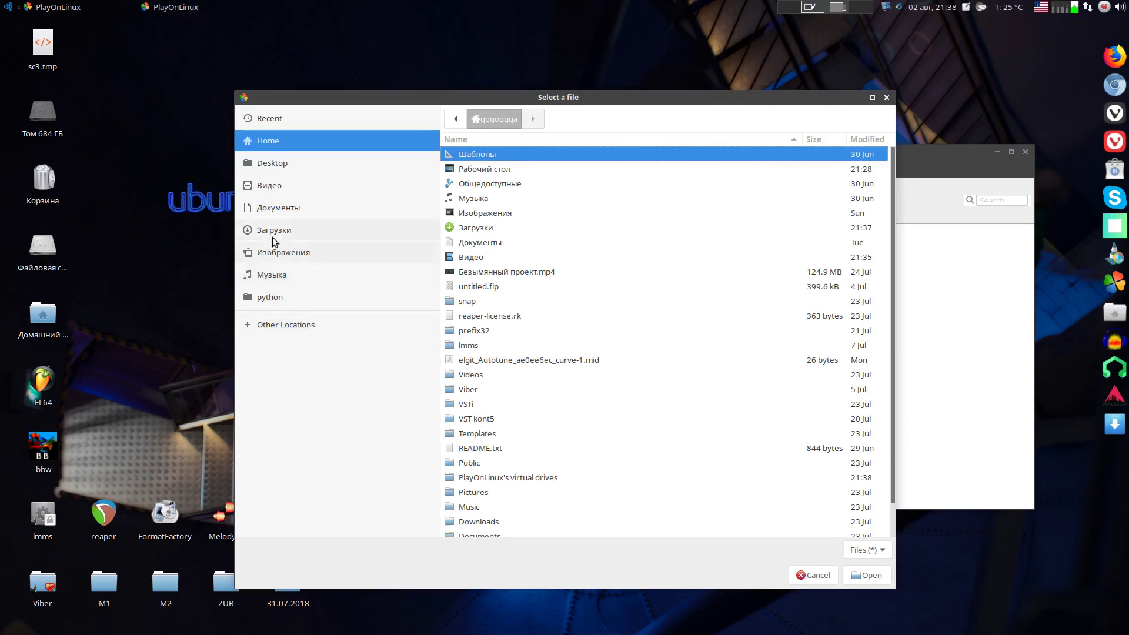
{"action": "left_click", "coordinate": [277, 232]}
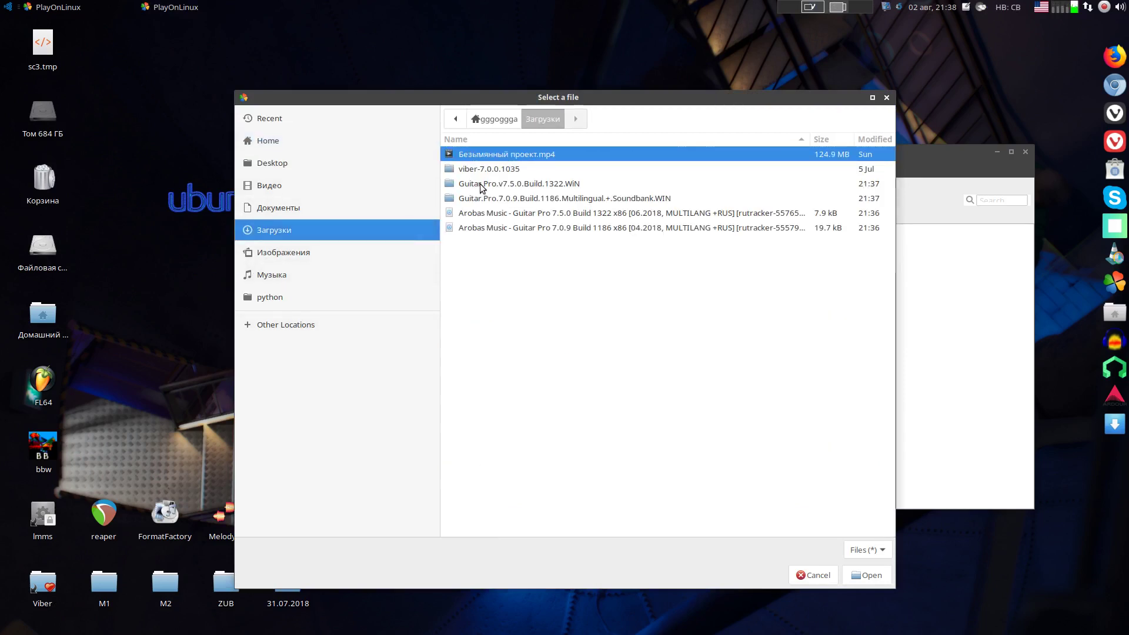
{"action": "double_click", "coordinate": [497, 184]}
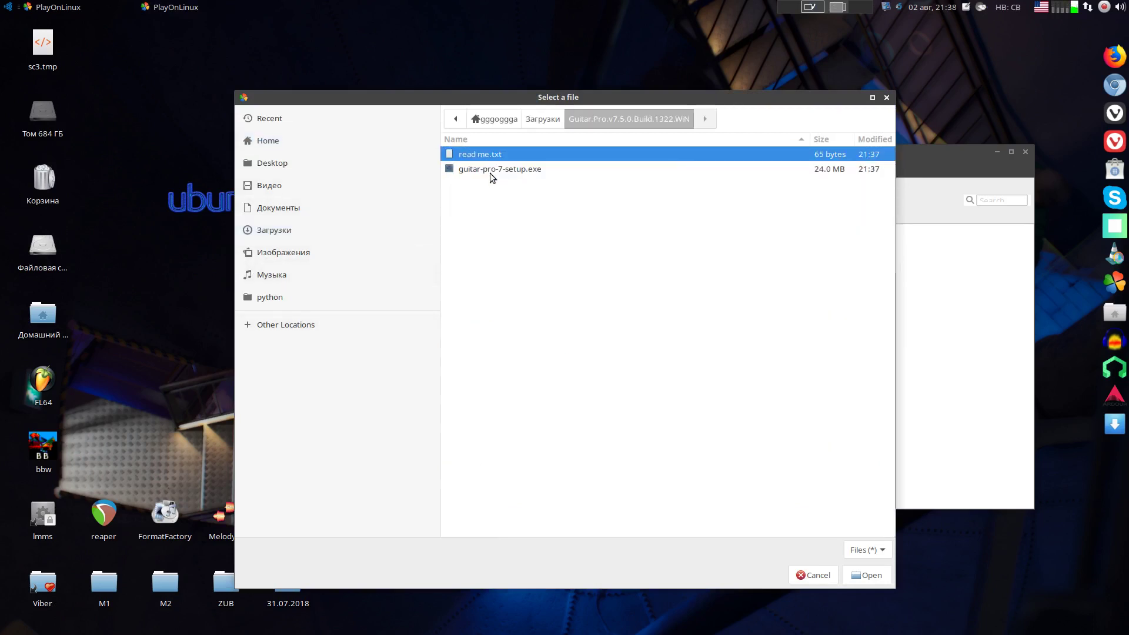
{"action": "left_click", "coordinate": [489, 171]}
{"action": "left_click", "coordinate": [868, 578]}
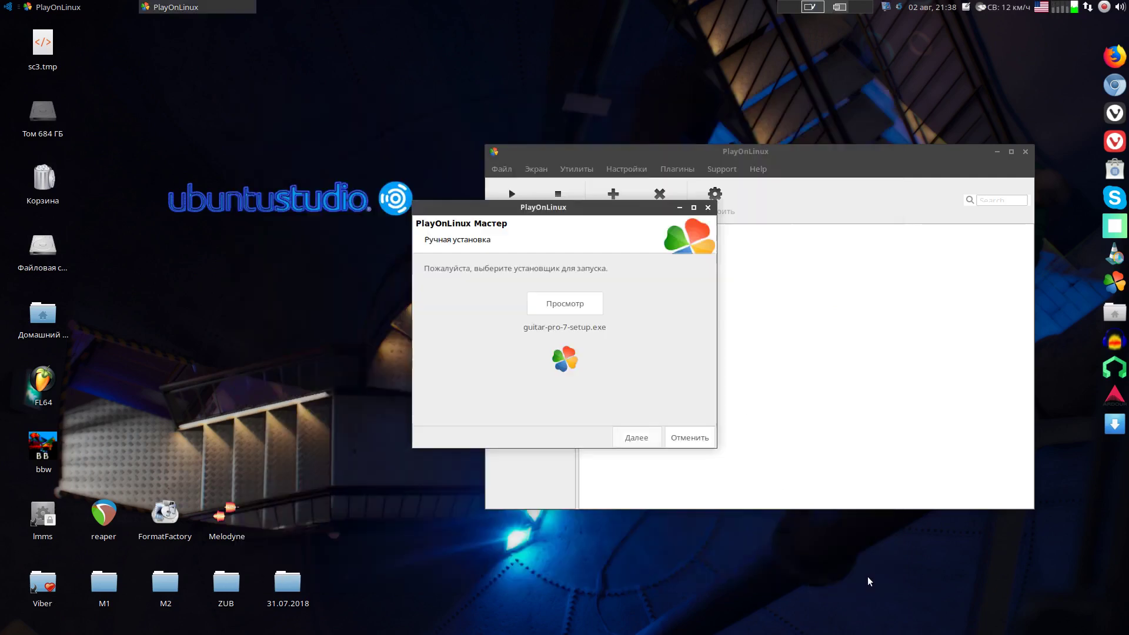
{"action": "left_click", "coordinate": [642, 438]}
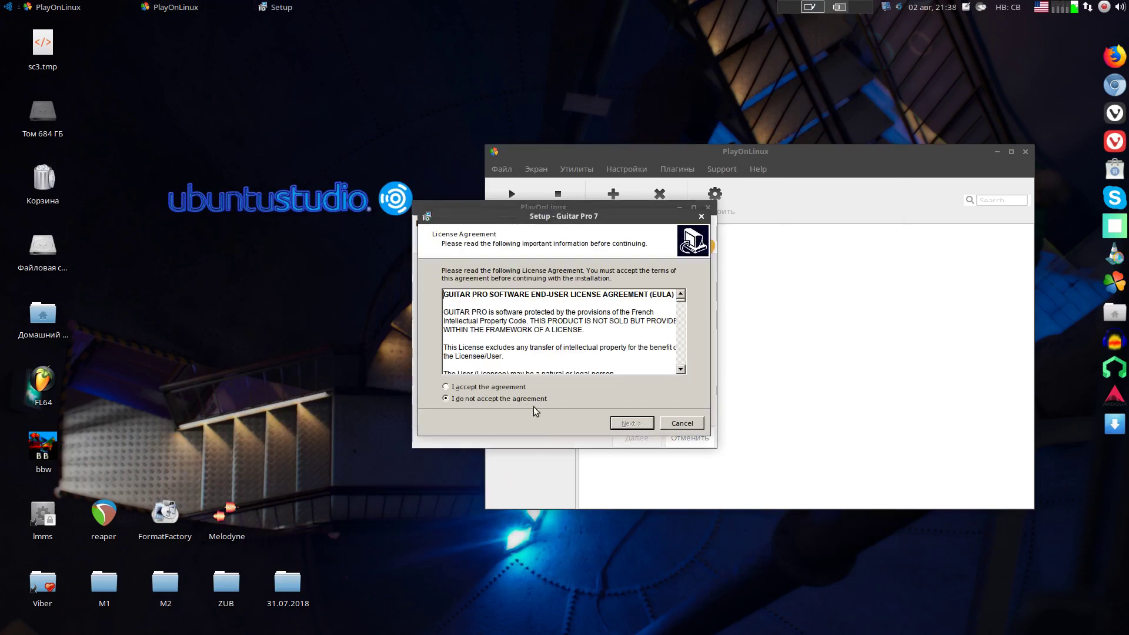
- Complete the Guitar Pro 7 setup with the license accepted, a desktop icon and launch on finish, and close the launched program
{"action": "left_click", "coordinate": [632, 424]}
{"action": "left_click", "coordinate": [631, 423]}
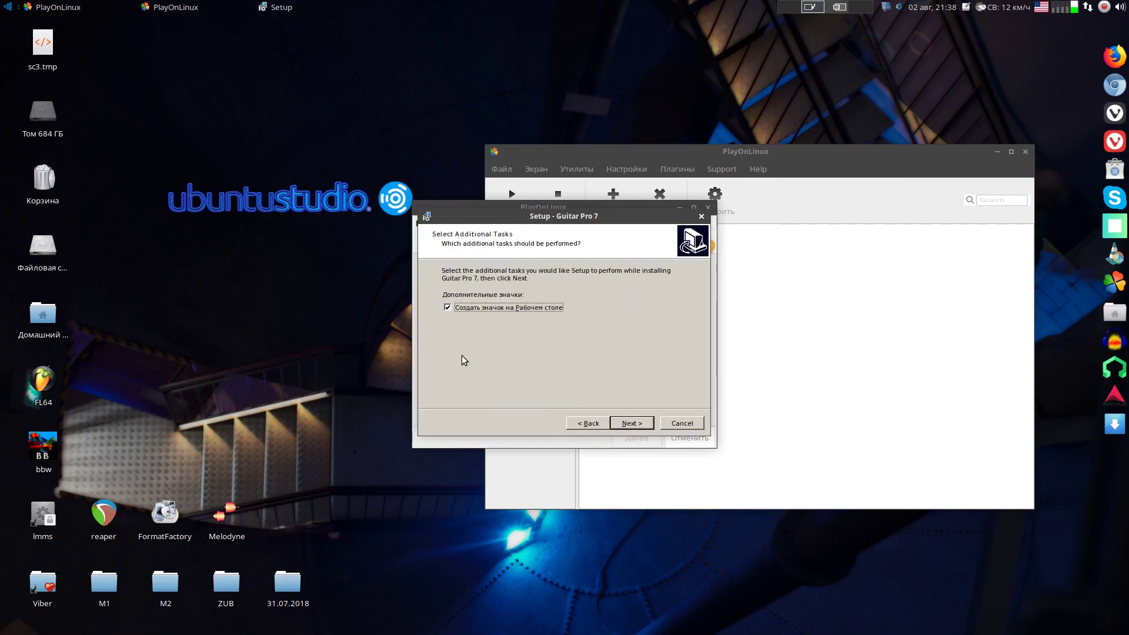
{"action": "left_click", "coordinate": [631, 424]}
{"action": "left_click", "coordinate": [634, 423]}
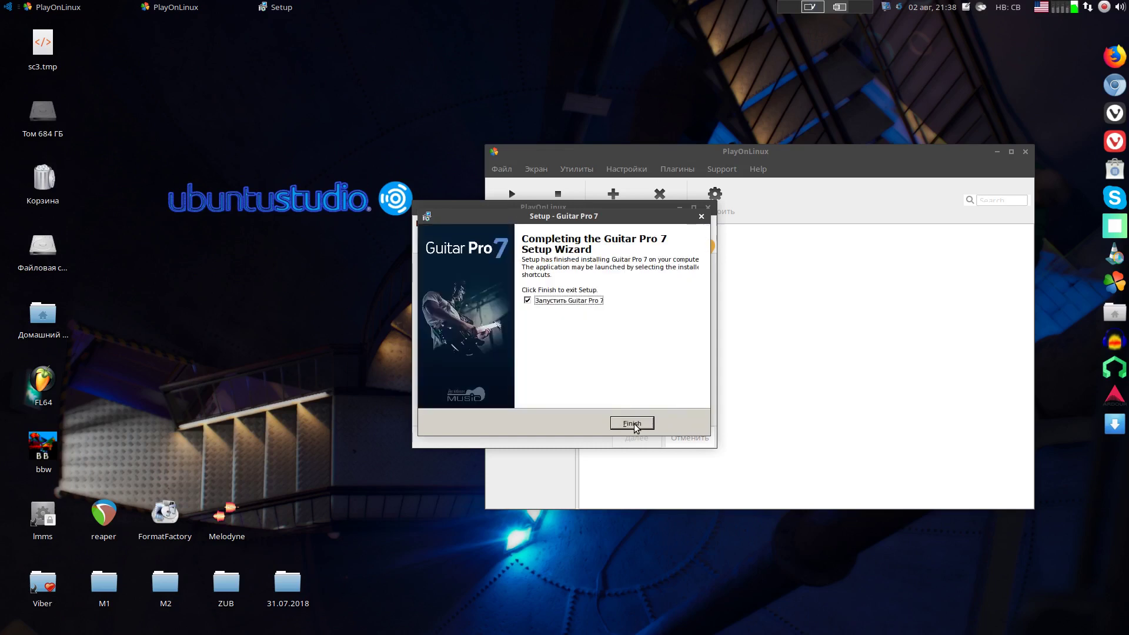
{"action": "key", "text": "Return"}
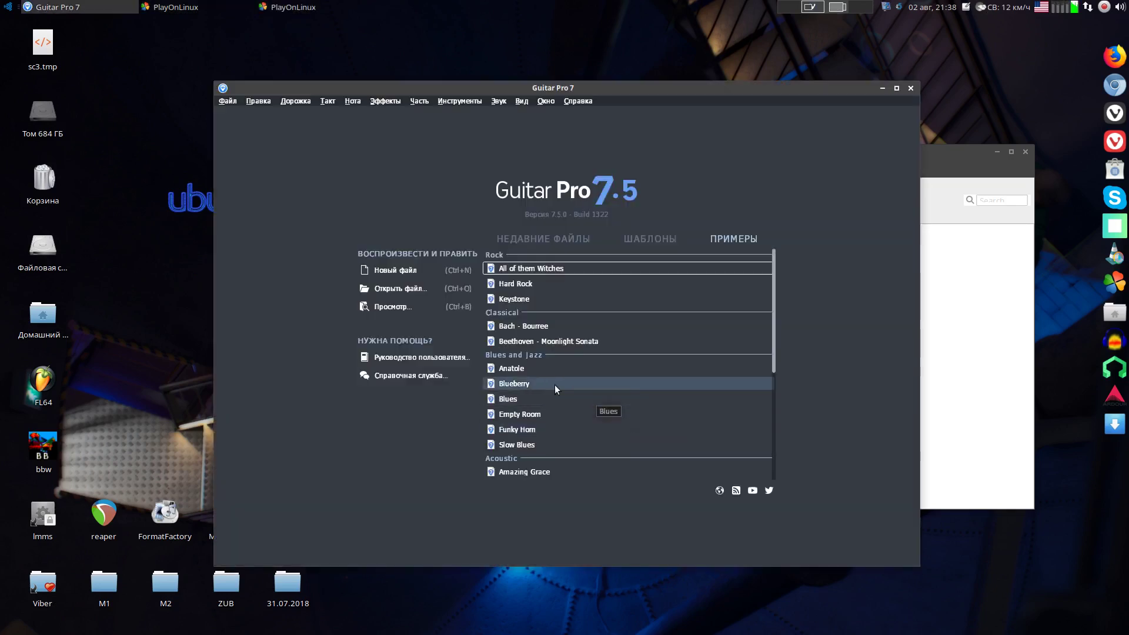
{"action": "left_click", "coordinate": [908, 88]}
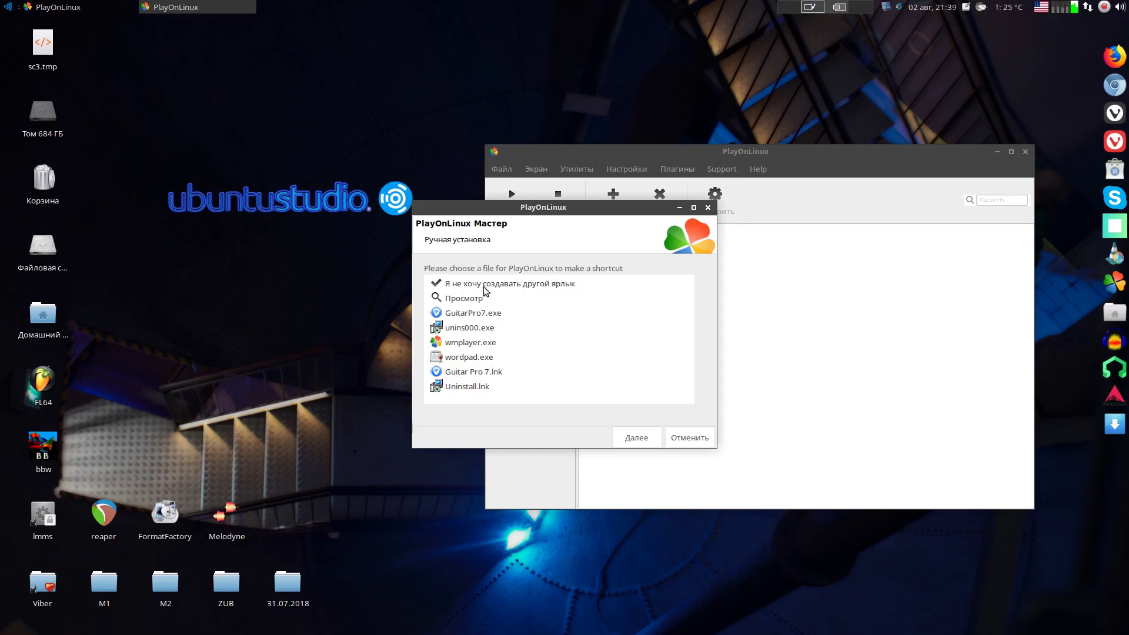
- Create a PlayOnLinux shortcut for GuitarPro7.exe named GuitarPro7
{"action": "left_click", "coordinate": [475, 316]}
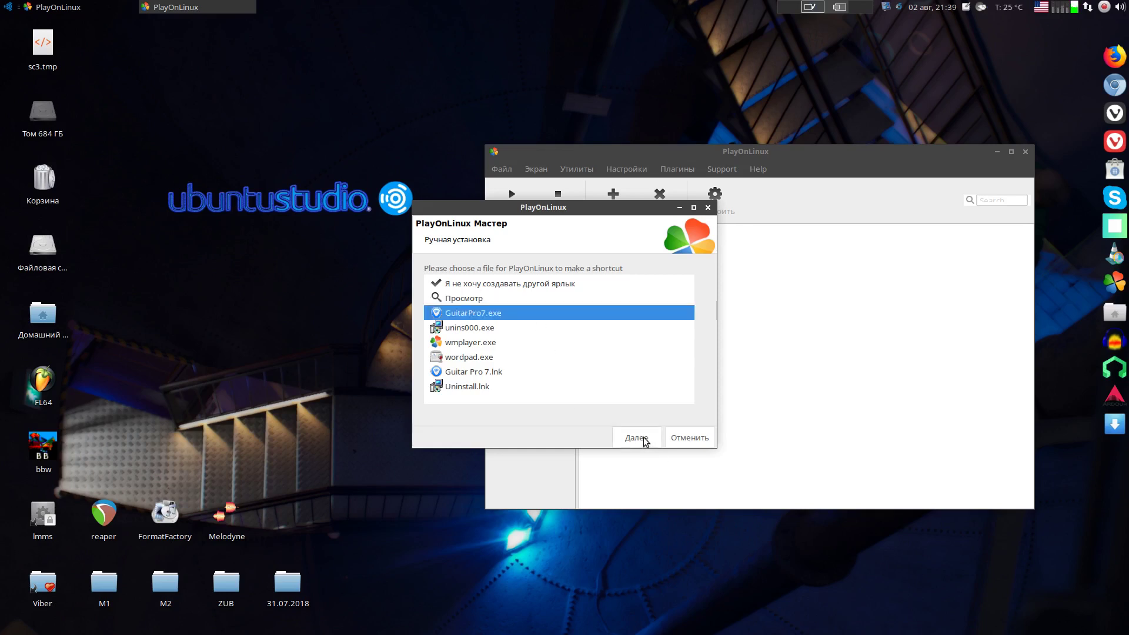
{"action": "left_click", "coordinate": [644, 439]}
{"action": "left_click", "coordinate": [645, 439]}
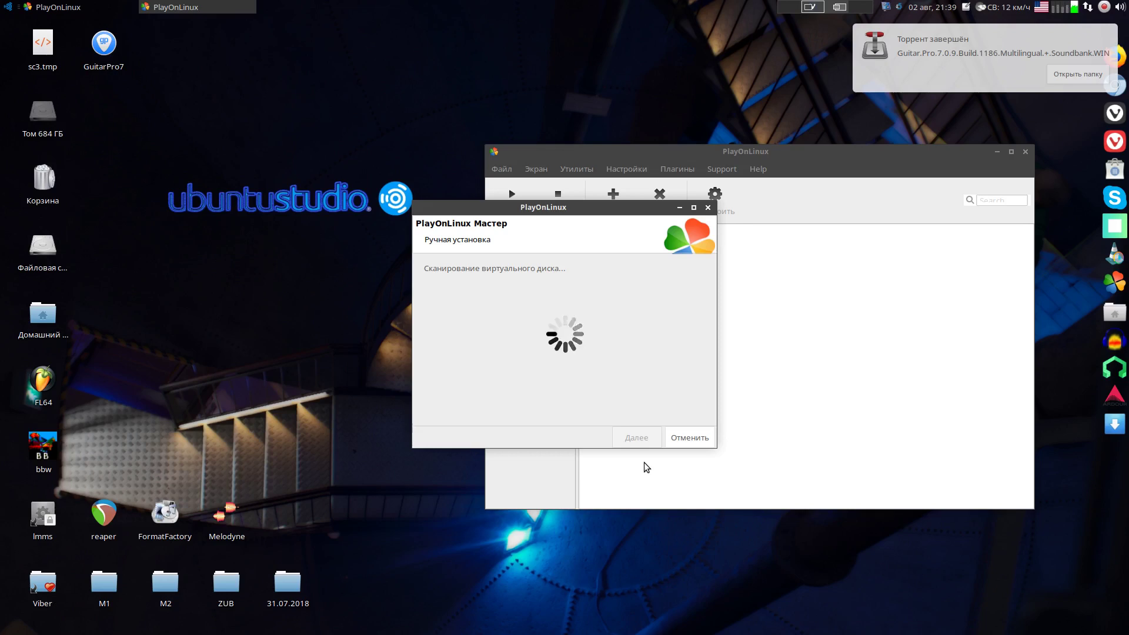
- Dismiss the completed torrent notification and finish the installation wizard without creating another shortcut
{"action": "left_click", "coordinate": [966, 65]}
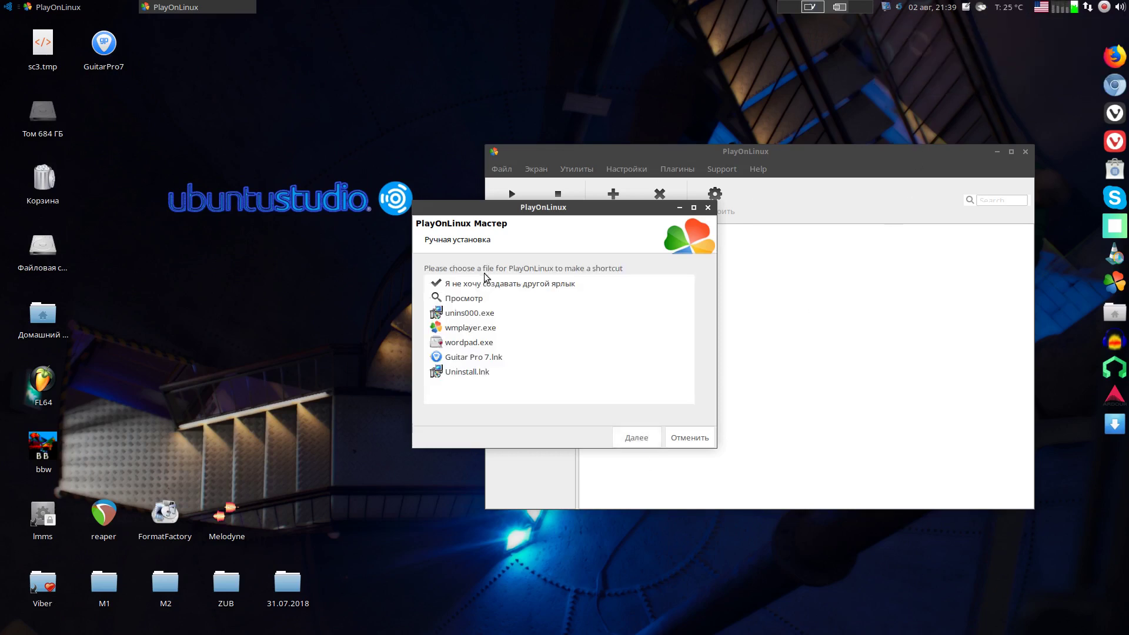
{"action": "left_click", "coordinate": [491, 287]}
{"action": "left_click", "coordinate": [636, 437]}
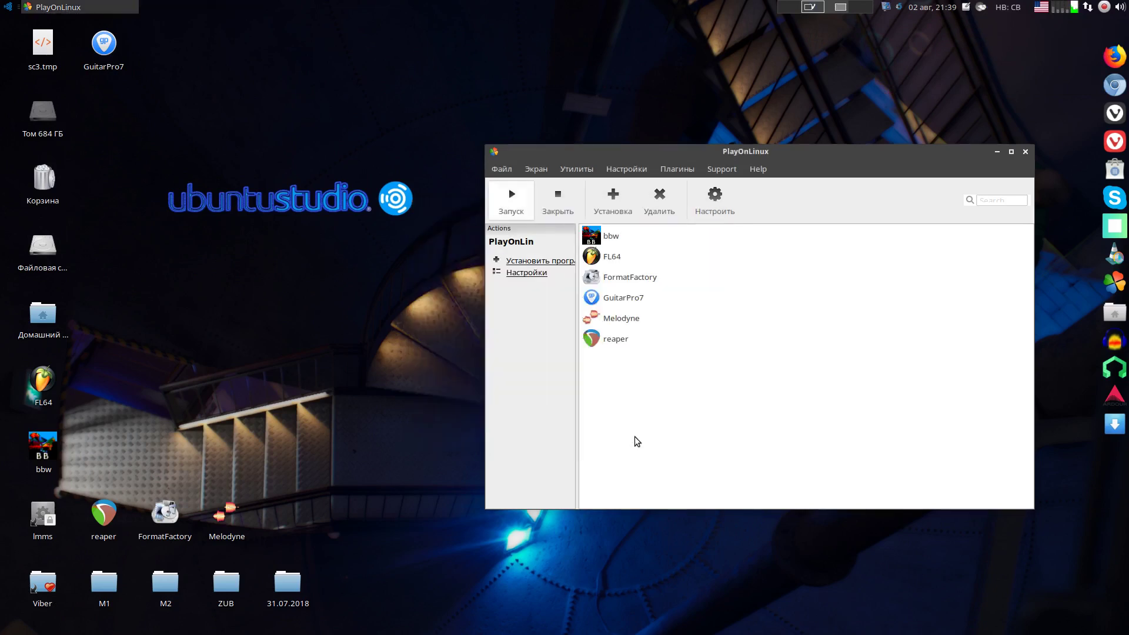
- Launch GuitarPro7, postpone the offered program update, and maximize the Guitar Pro window
{"action": "left_click", "coordinate": [624, 302]}
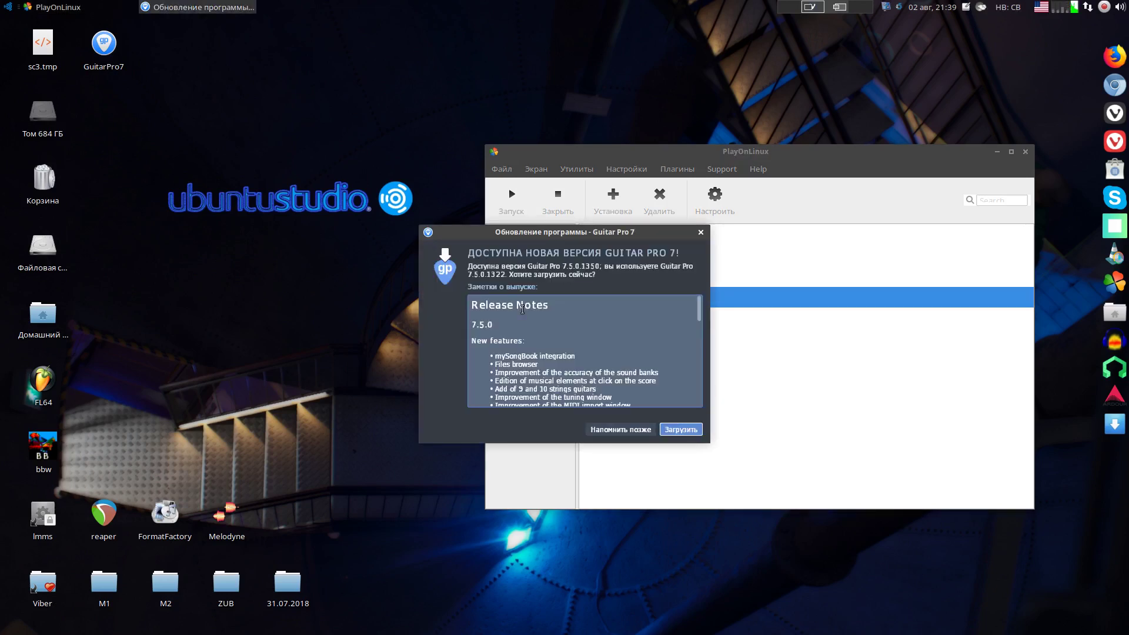
{"action": "left_click", "coordinate": [620, 429]}
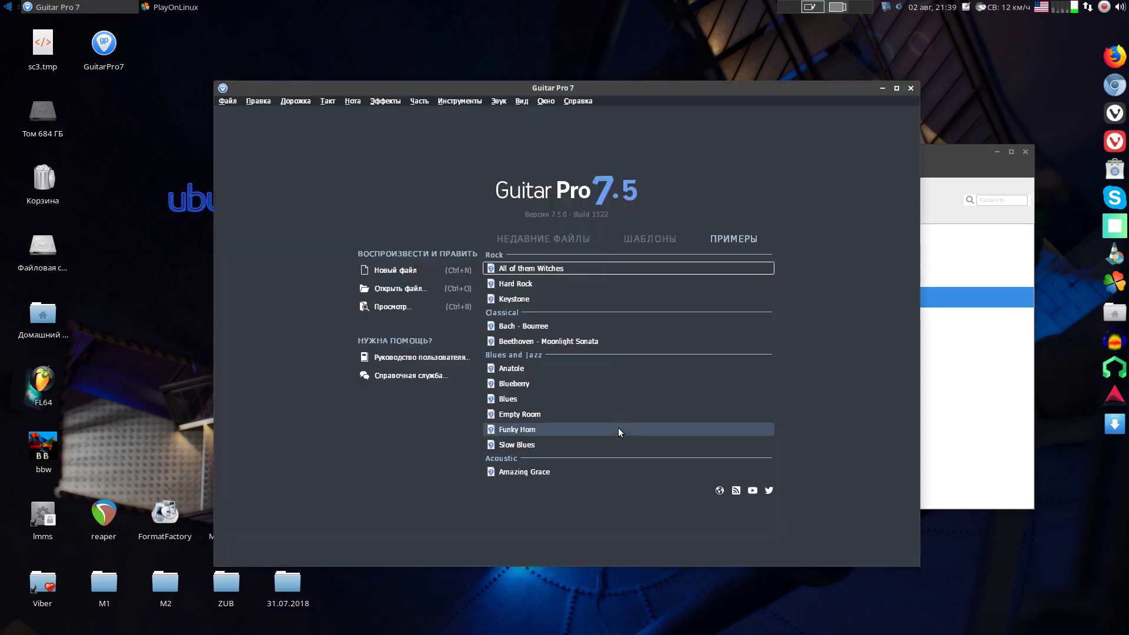
{"action": "left_click", "coordinate": [896, 88]}
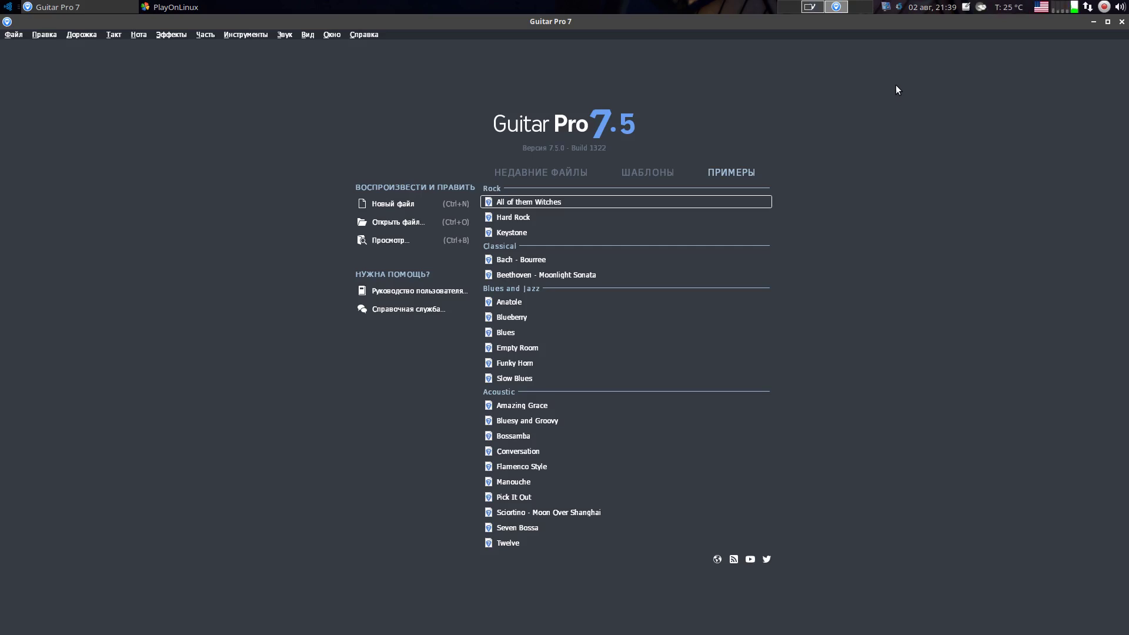
- Open the Blues example score and play its first bars to test the sound
{"action": "left_click", "coordinate": [14, 34]}
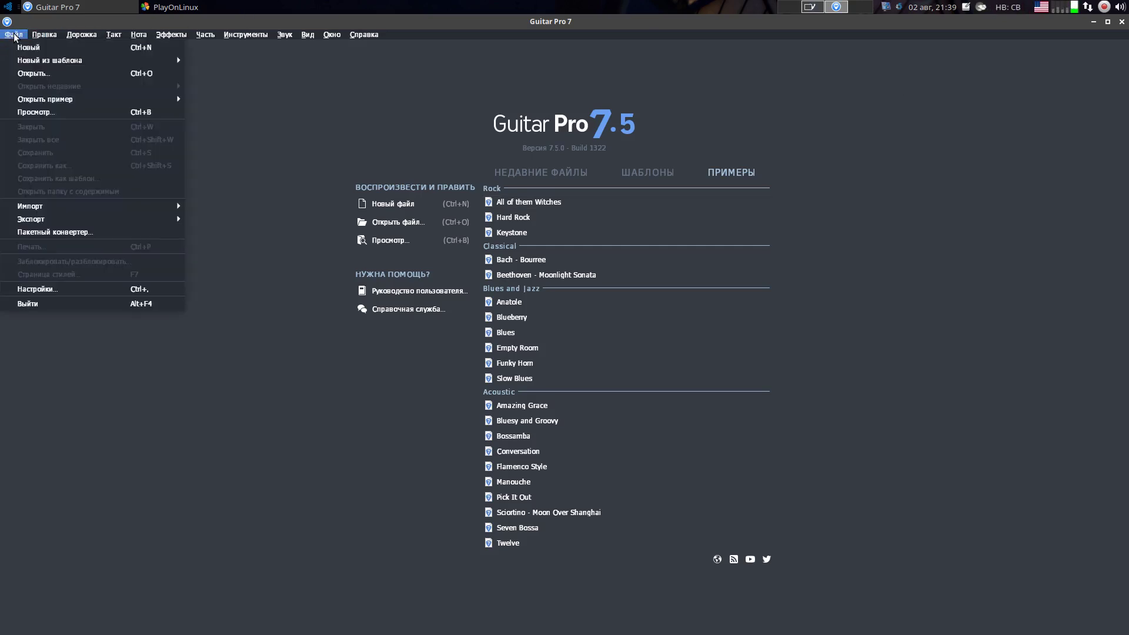
{"action": "mouse_move", "coordinate": [49, 103]}
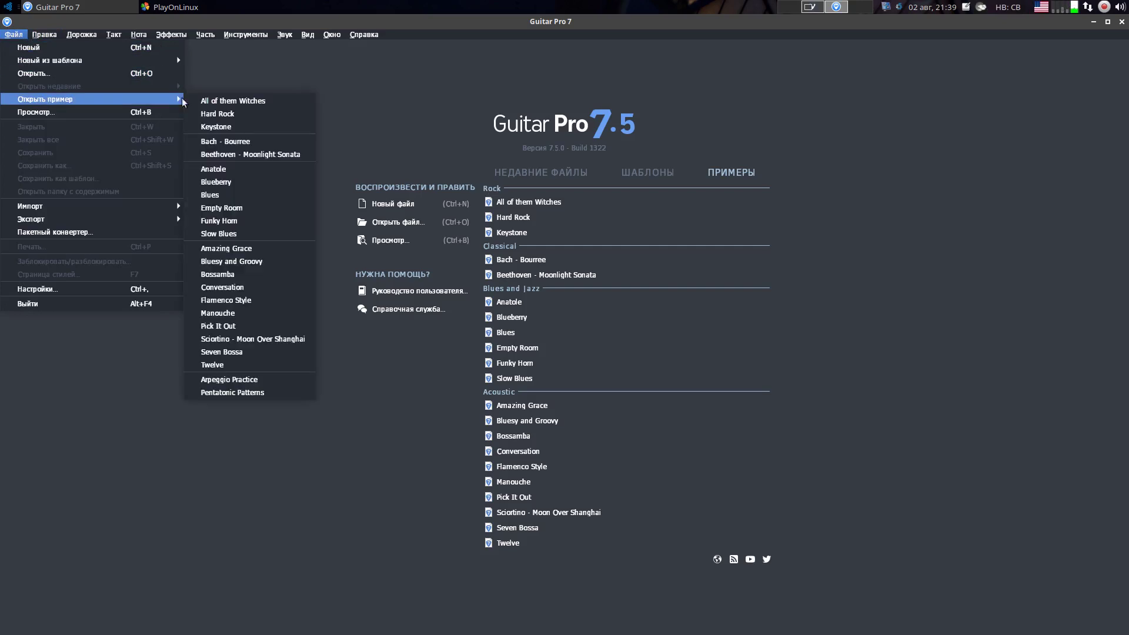
{"action": "left_click", "coordinate": [235, 194]}
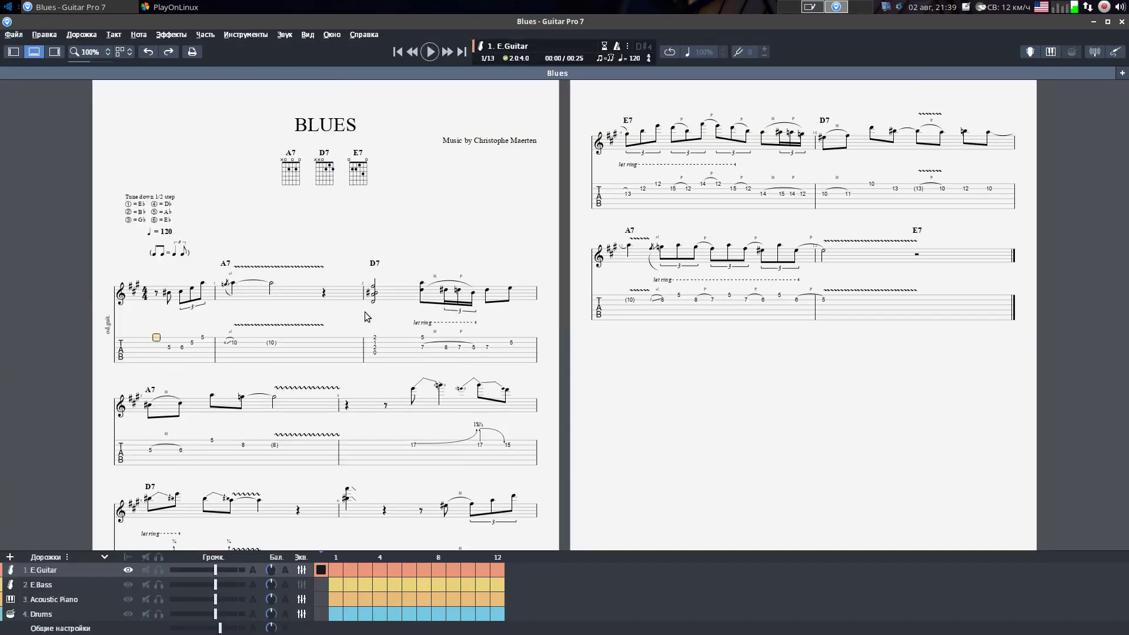
{"action": "left_click", "coordinate": [434, 53]}
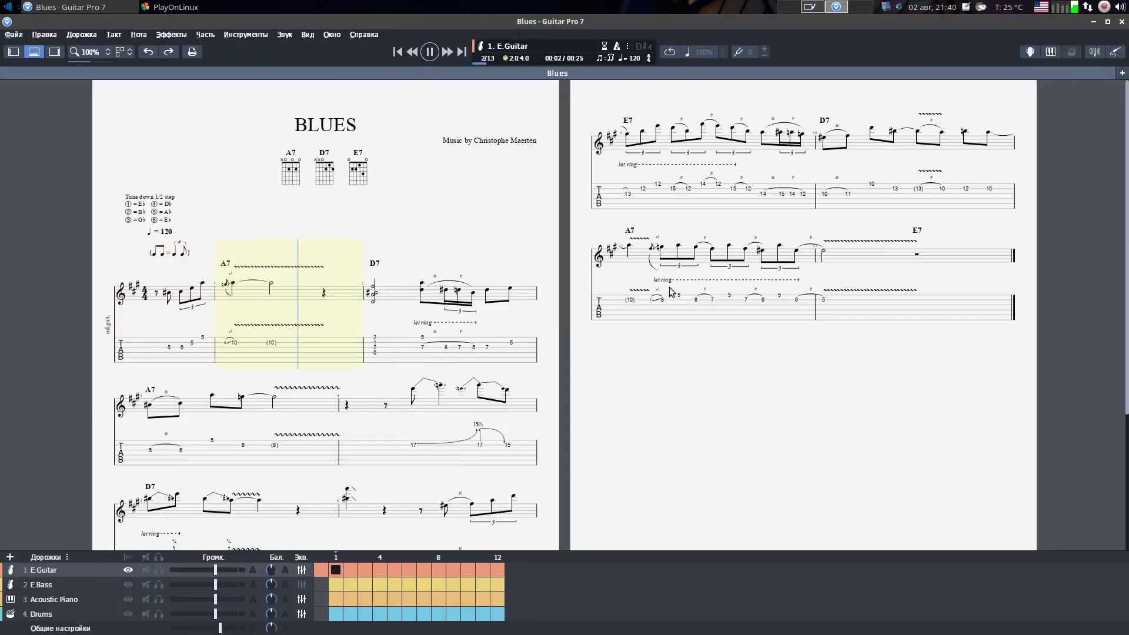
{"action": "left_click", "coordinate": [430, 52]}
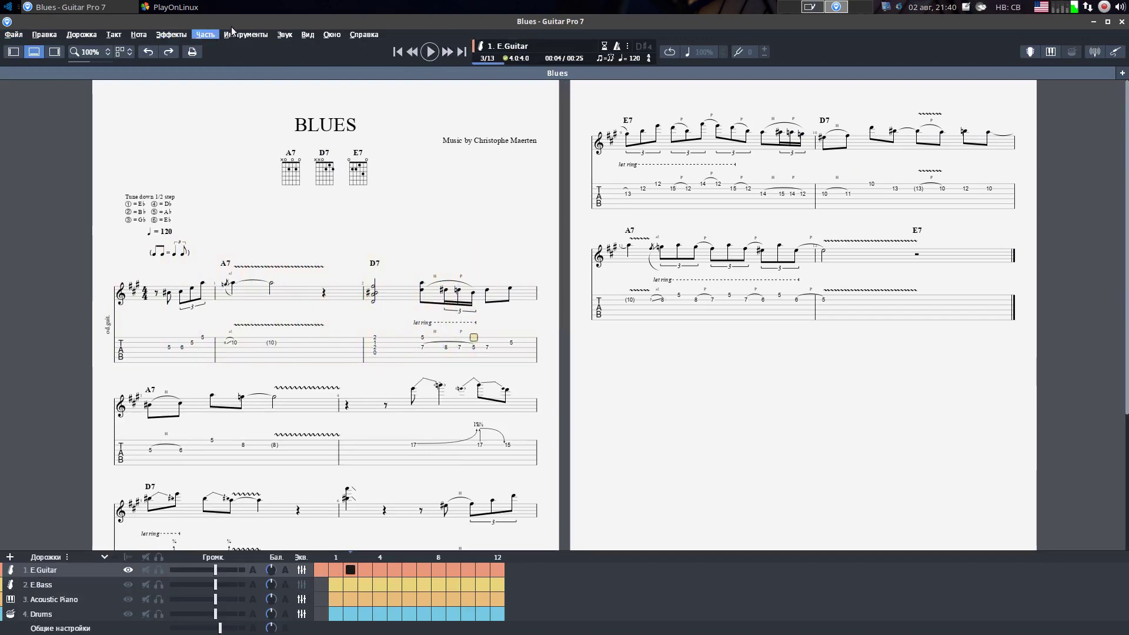
- Review the audio and MIDI settings, test the Primary Sound Driver output, and close Guitar Pro
{"action": "left_click", "coordinate": [283, 34]}
{"action": "left_click", "coordinate": [342, 254]}
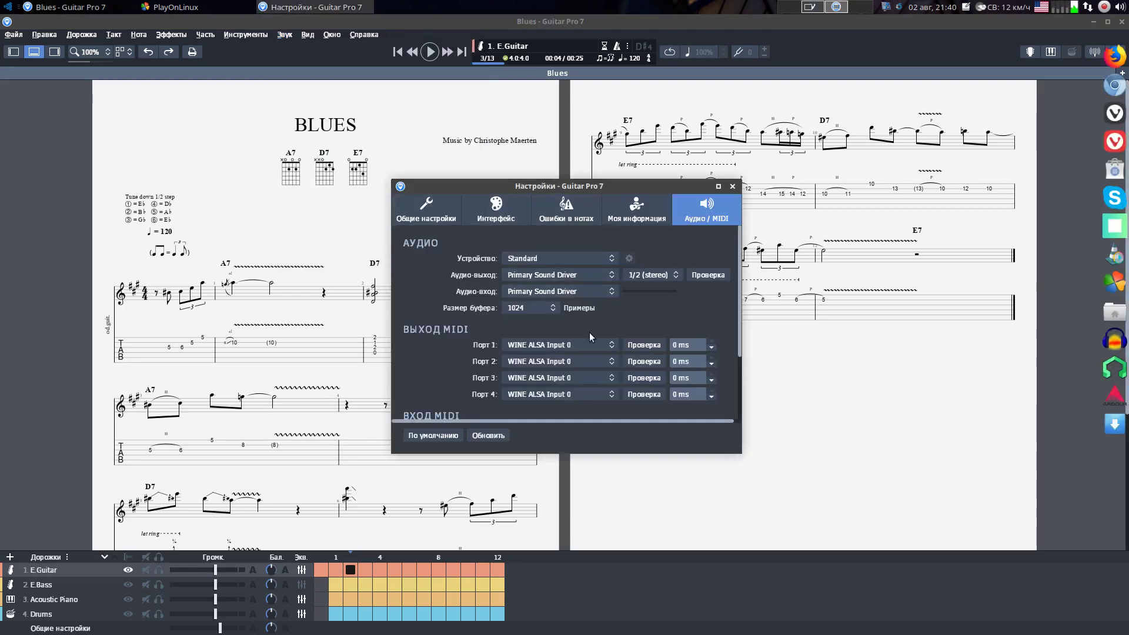
{"action": "left_click", "coordinate": [699, 274]}
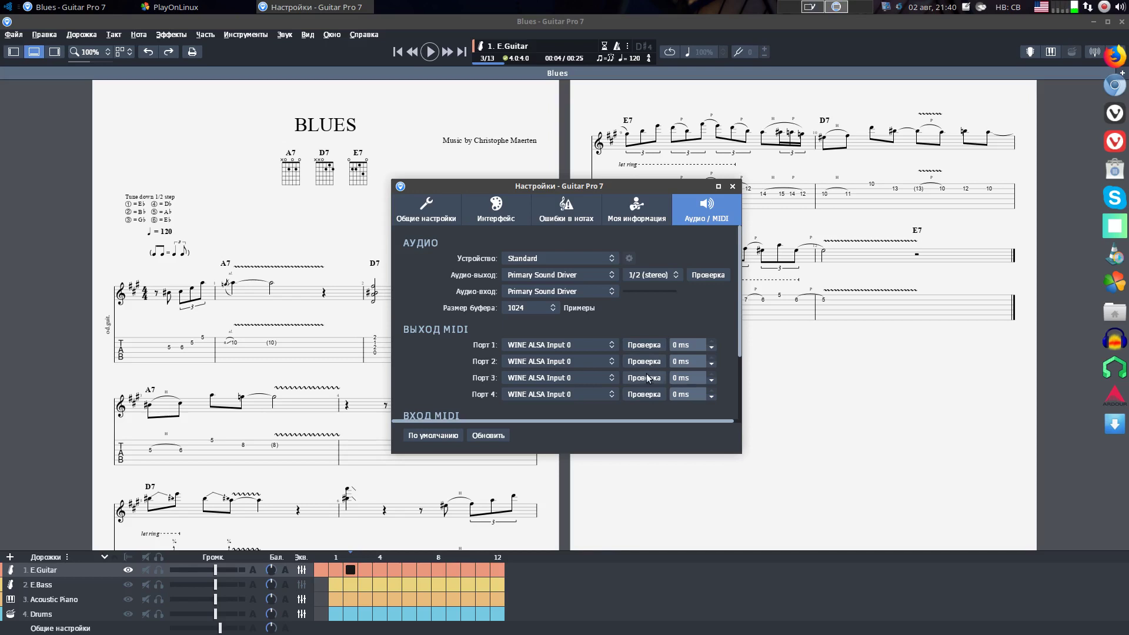
{"action": "scroll", "coordinate": [631, 365], "scroll_direction": "down", "scroll_amount": 3}
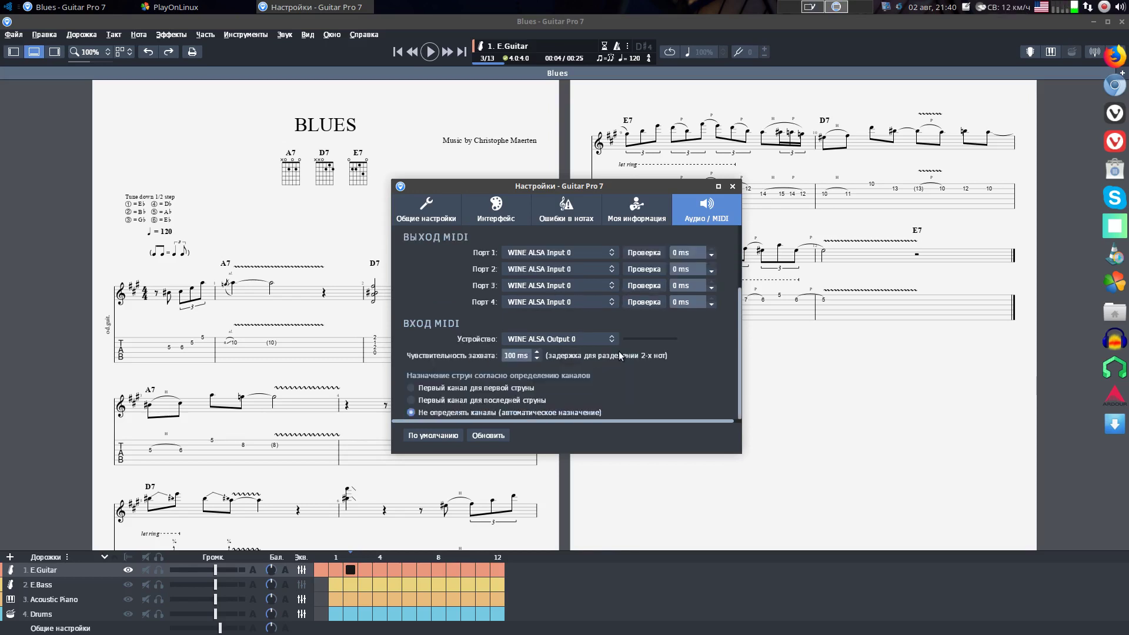
{"action": "left_click", "coordinate": [733, 186]}
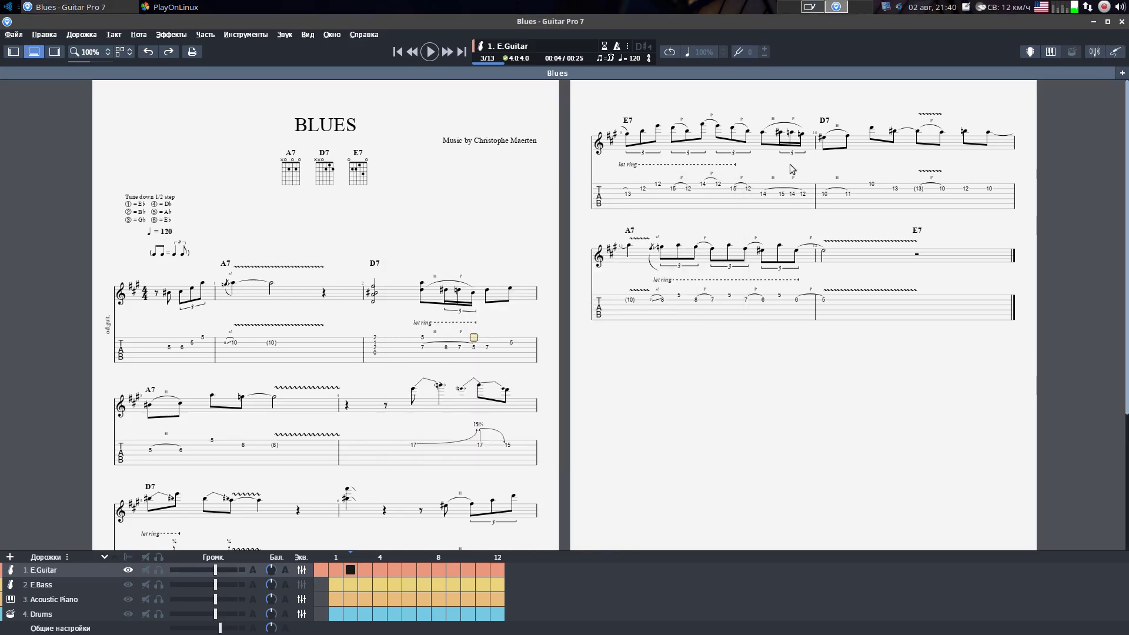
{"action": "left_click", "coordinate": [1121, 21]}
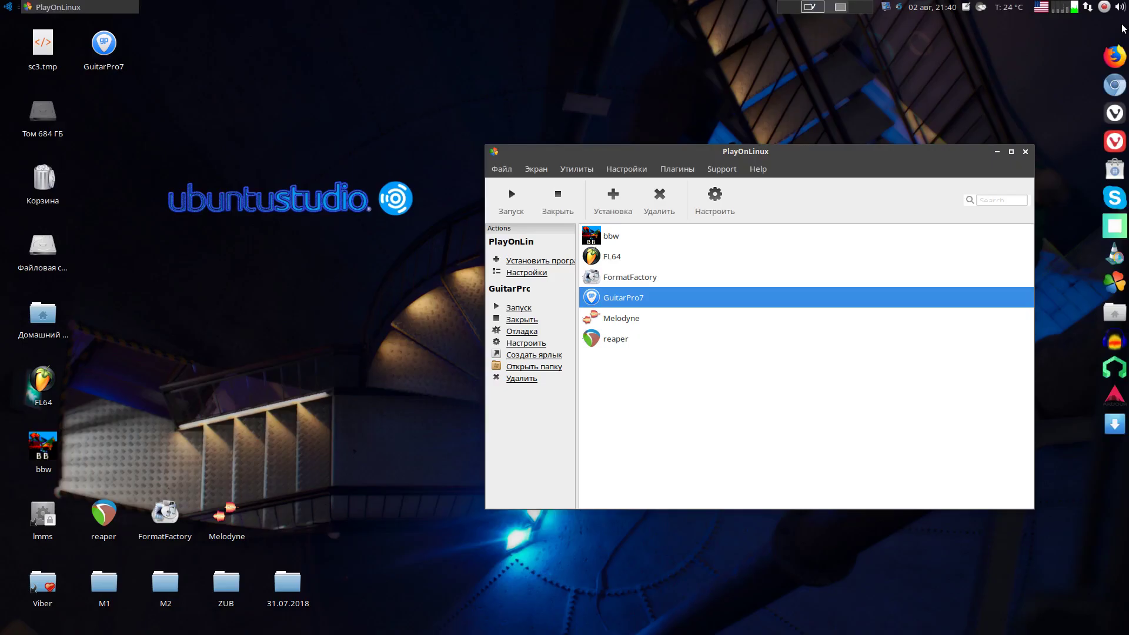
- Start a manual PlayOnLinux installation into the existing GuitarPro7 application, with no pre-installation options and a 32 bits windows installation
{"action": "left_click", "coordinate": [623, 197]}
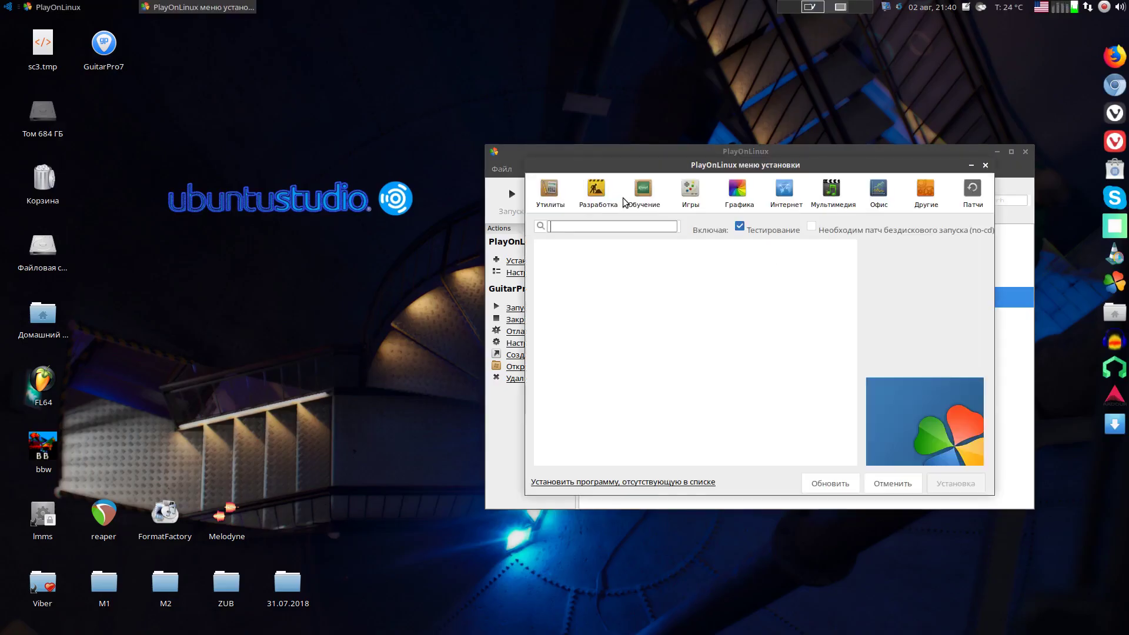
{"action": "left_click", "coordinate": [610, 482]}
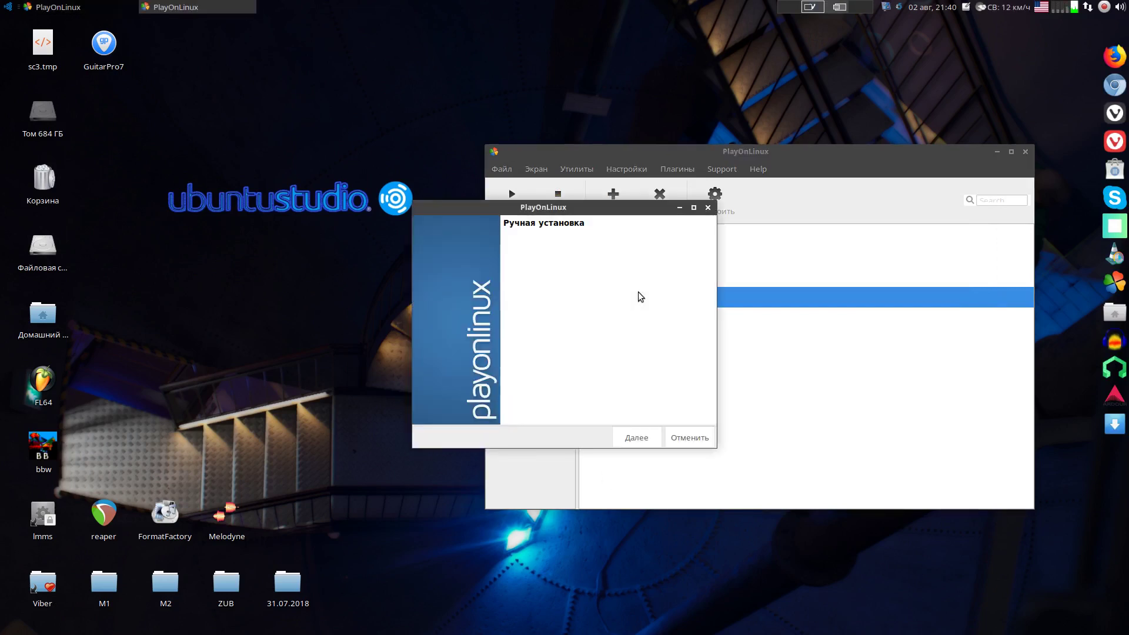
{"action": "left_click", "coordinate": [636, 438]}
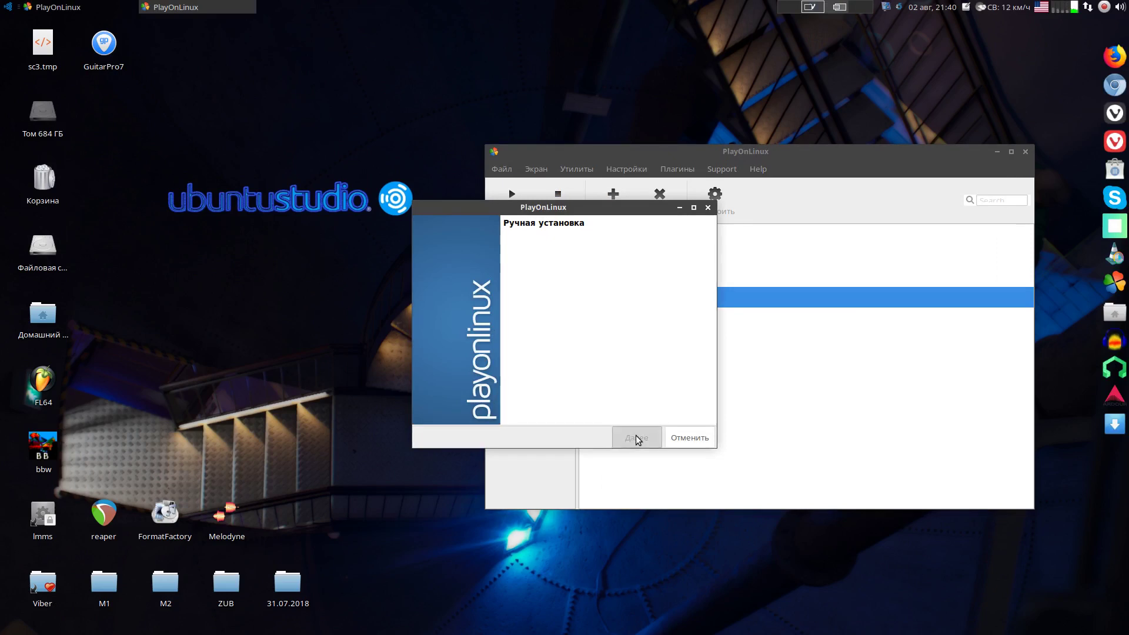
{"action": "left_click", "coordinate": [535, 297]}
{"action": "left_click", "coordinate": [640, 438]}
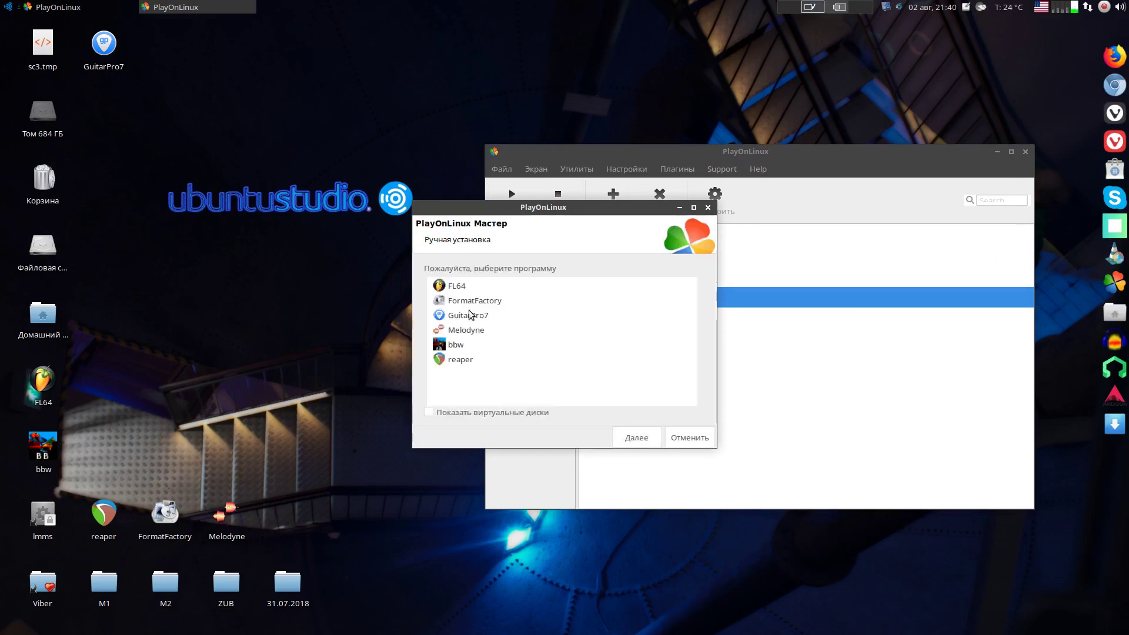
{"action": "left_click", "coordinate": [470, 314]}
{"action": "left_click", "coordinate": [640, 439]}
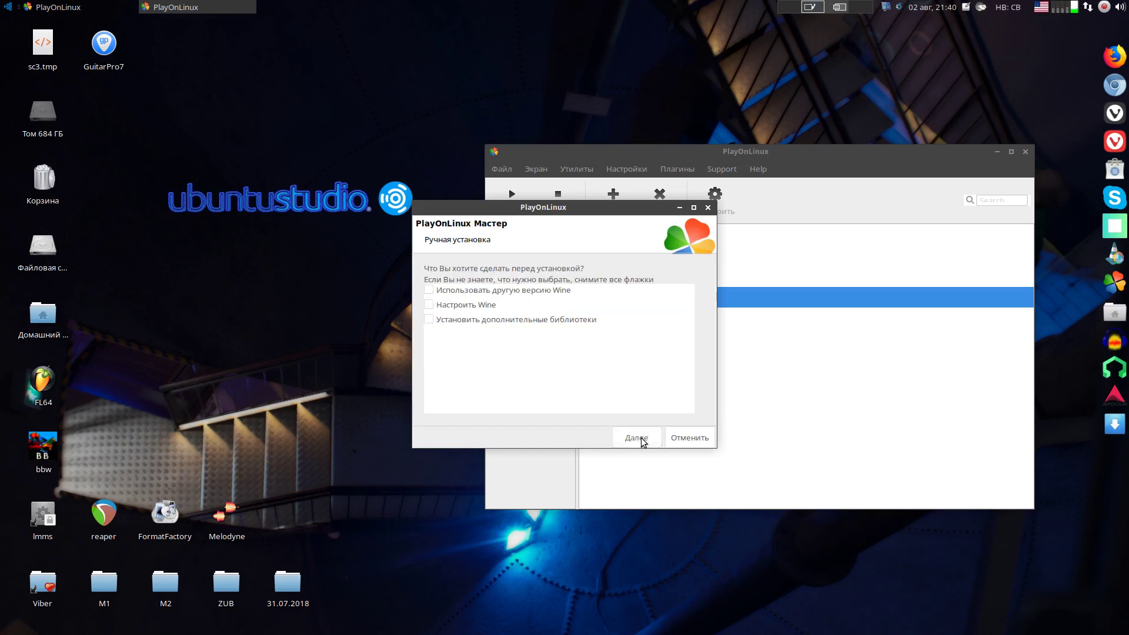
{"action": "left_click", "coordinate": [636, 438]}
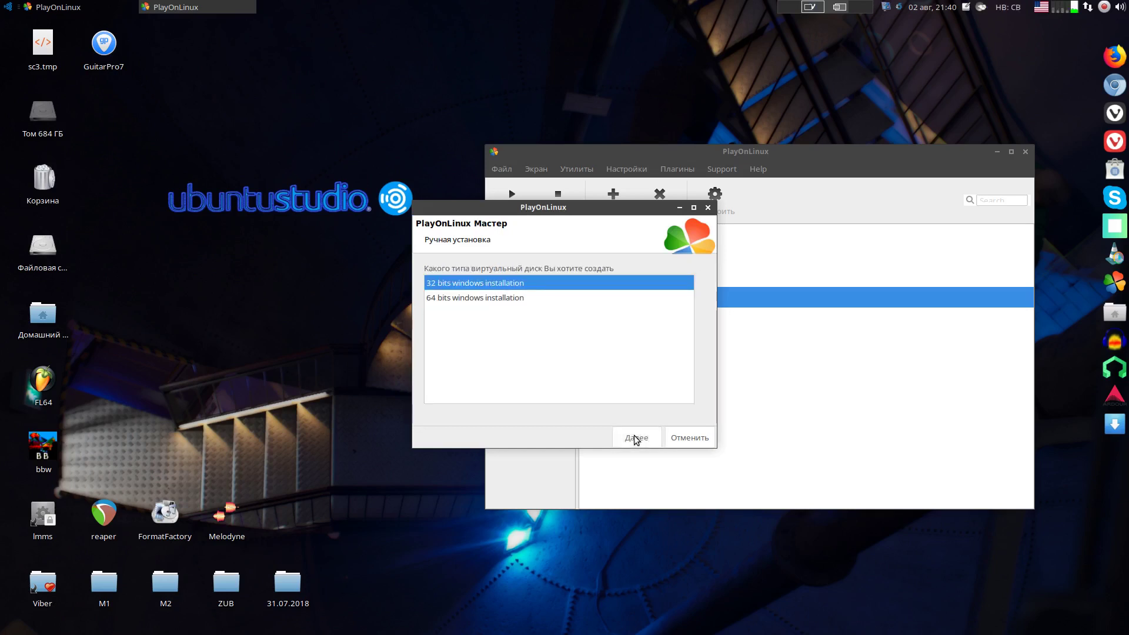
{"action": "left_click", "coordinate": [636, 439]}
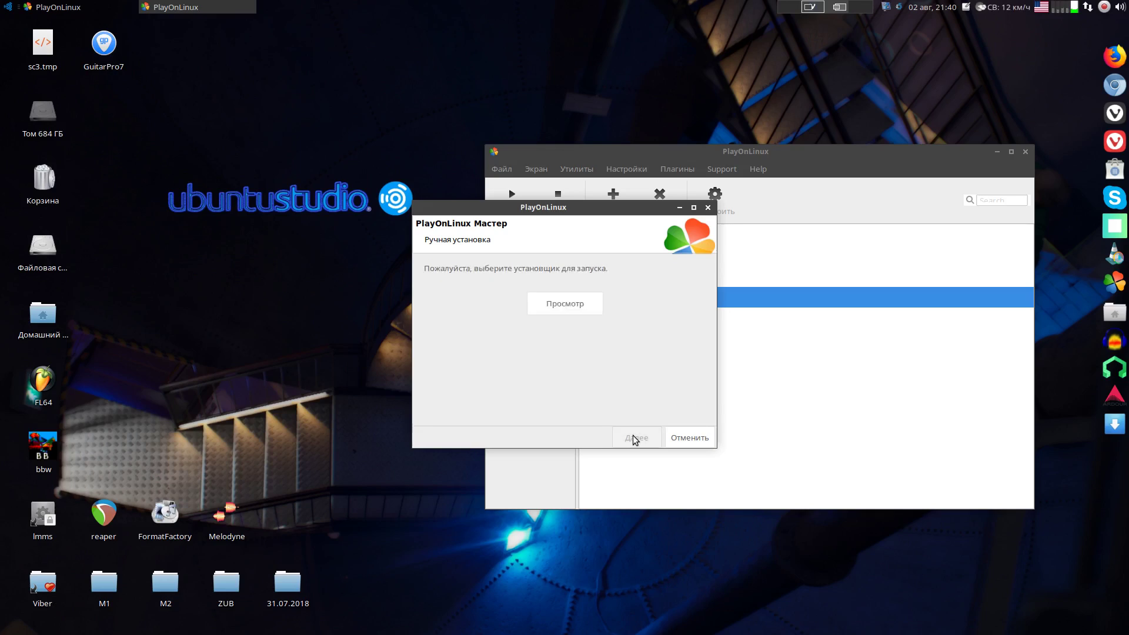
- Choose guitarpro7-soundbanks-full.exe from the downloaded Guitar.Pro.7.0.9.Build.1186.Multilingual.+.Soundbank.WIN folder as the installer and run it
{"action": "left_click", "coordinate": [563, 310]}
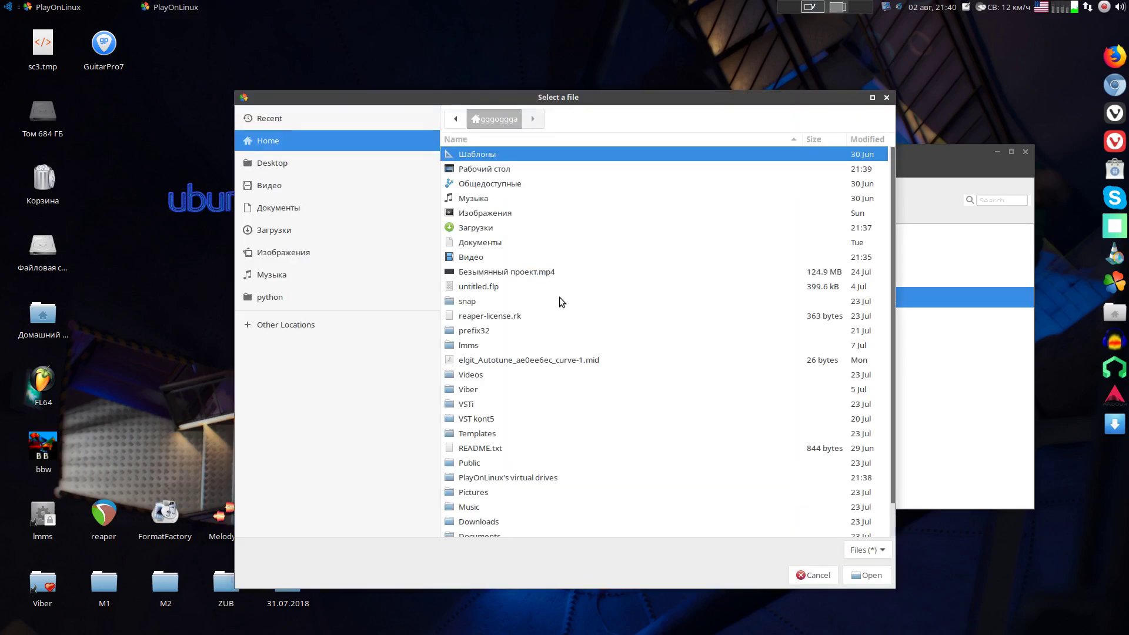
{"action": "left_click", "coordinate": [271, 230]}
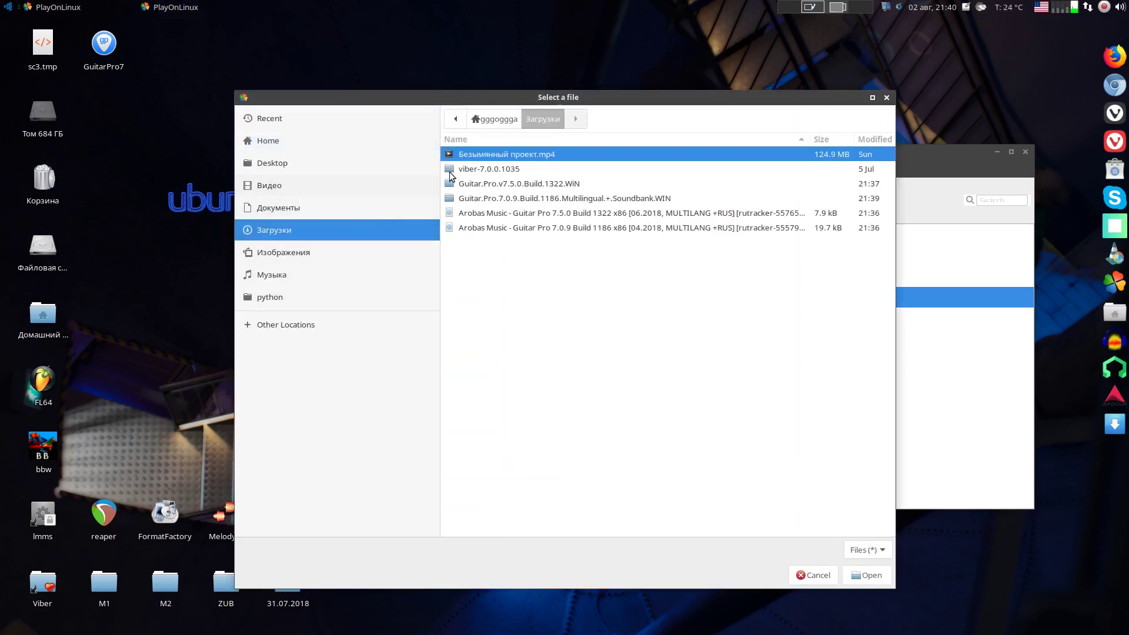
{"action": "double_click", "coordinate": [503, 198]}
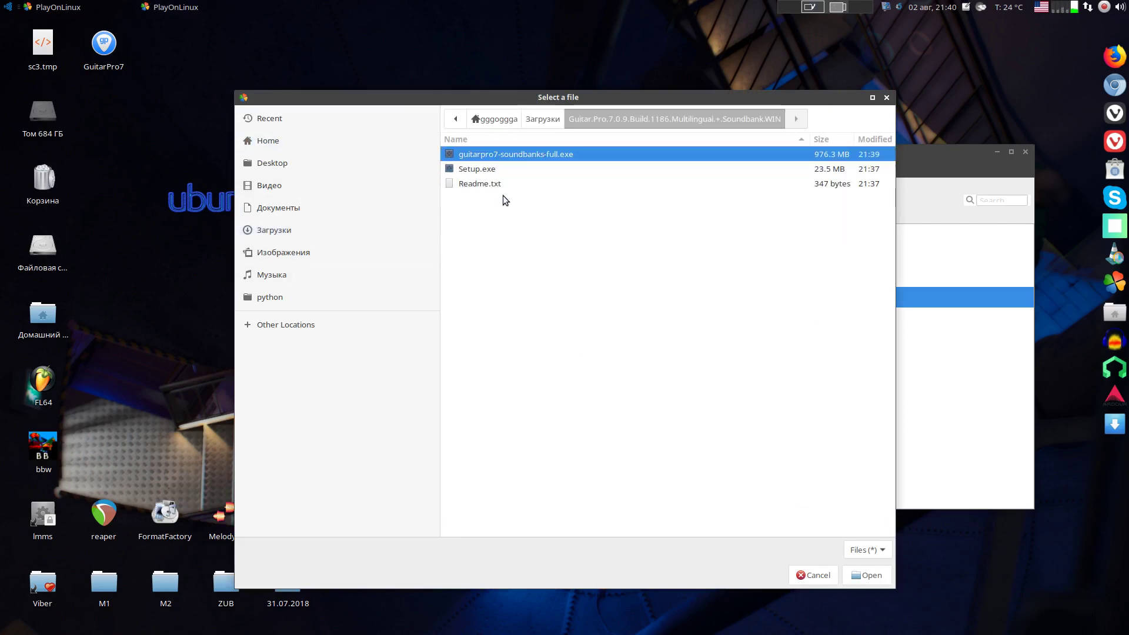
{"action": "left_click", "coordinate": [868, 575]}
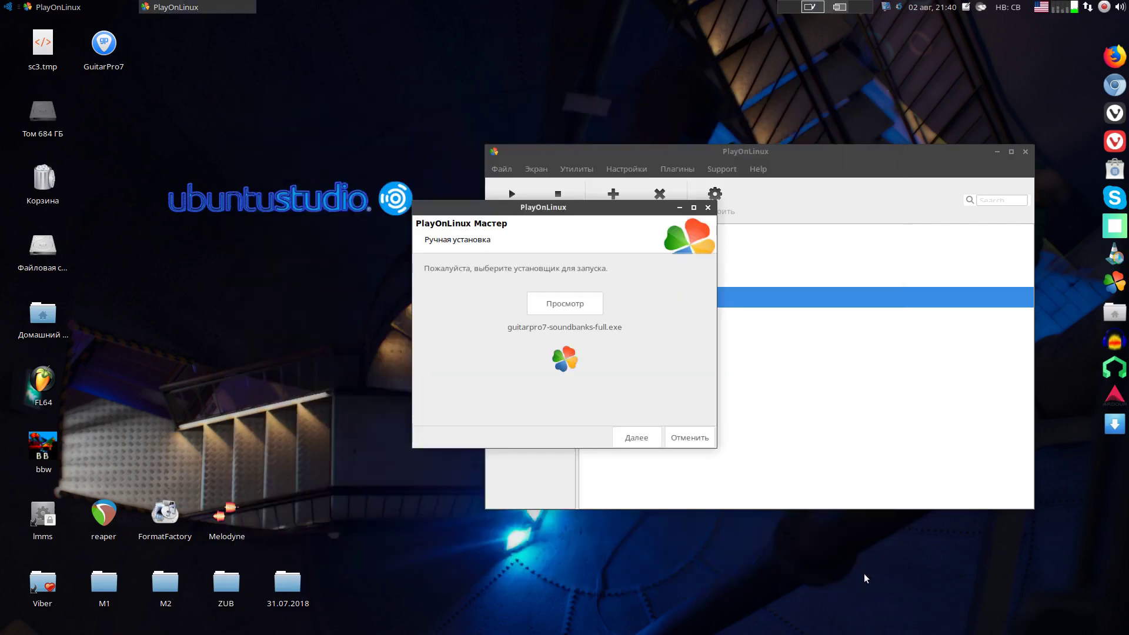
{"action": "left_click", "coordinate": [628, 438]}
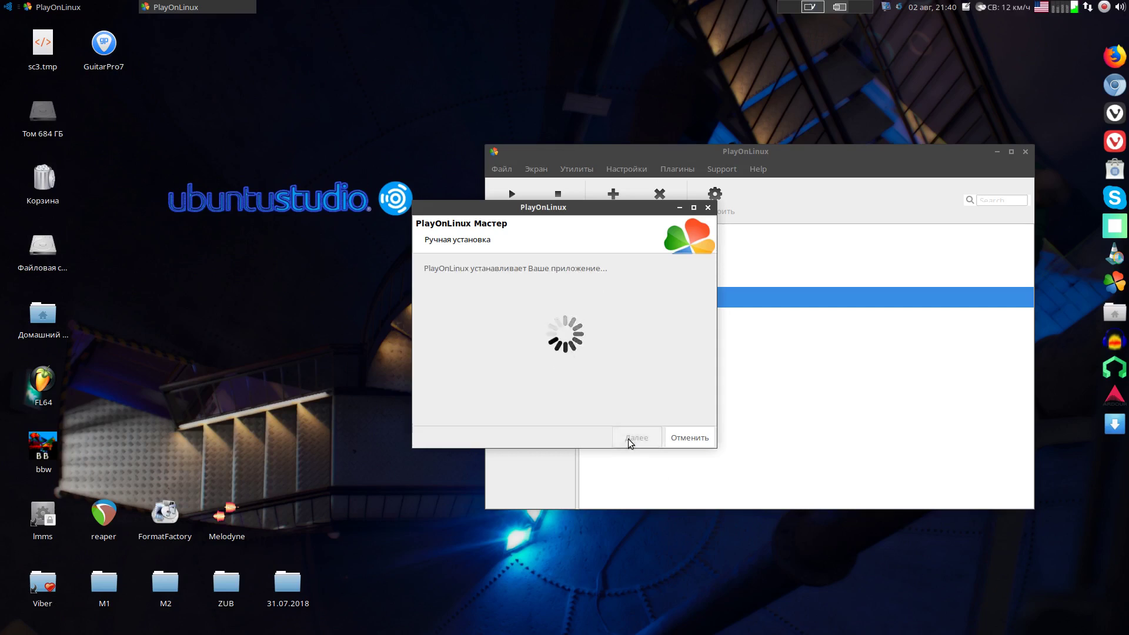
- Complete the Guitar Pro 7 - Soundbanks setup in the default destination and close the PlayOnLinux wizard
{"action": "left_click", "coordinate": [633, 425]}
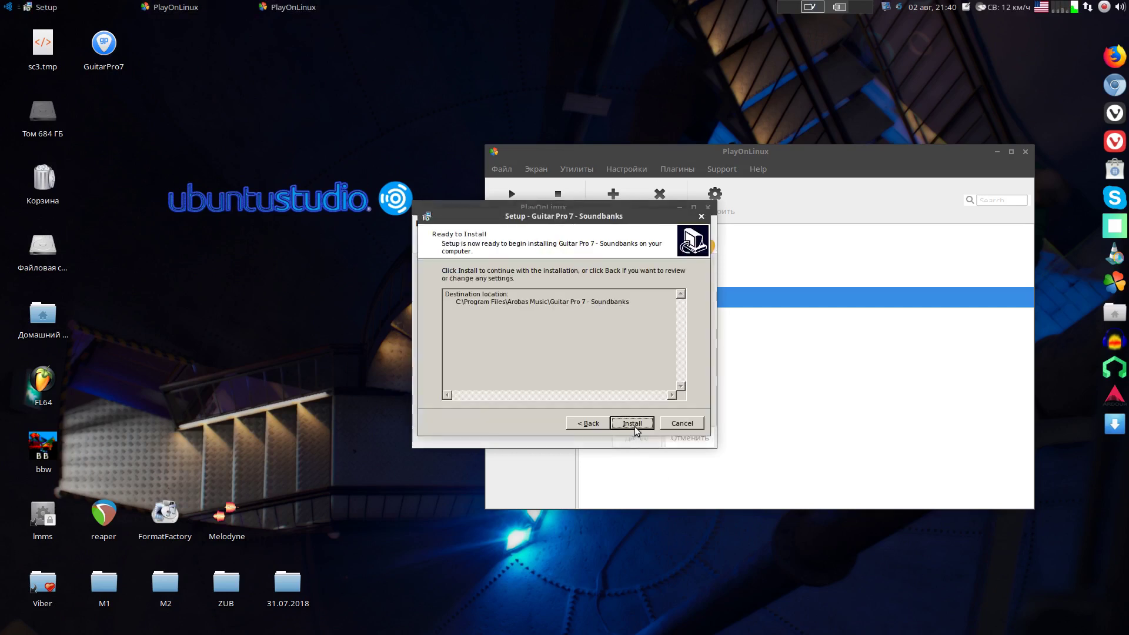
{"action": "left_click", "coordinate": [634, 425]}
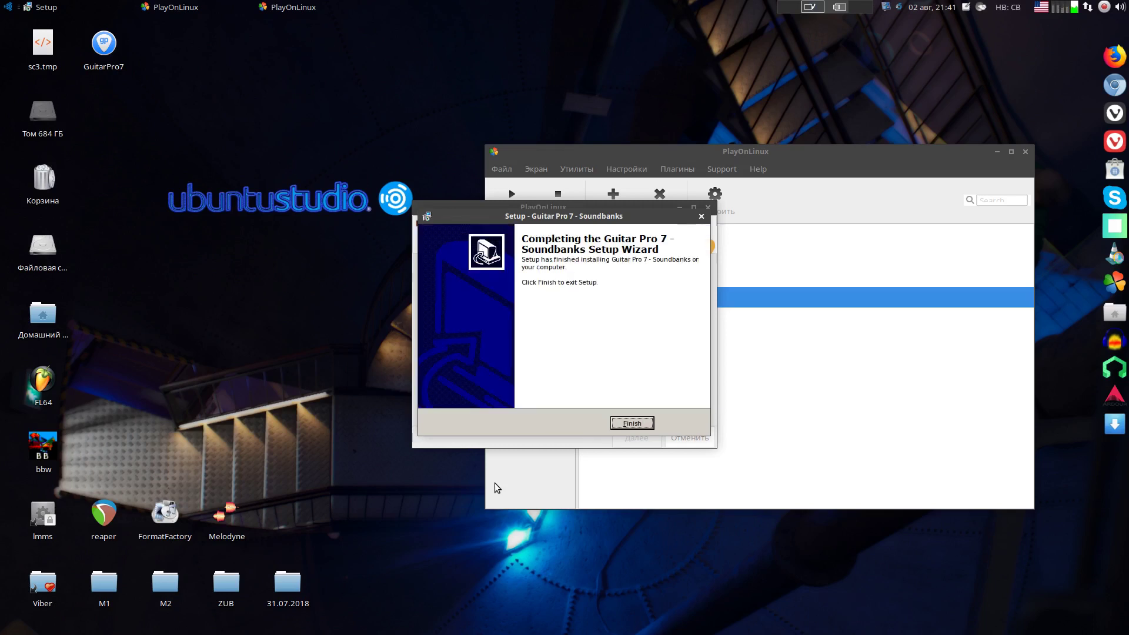
{"action": "left_click", "coordinate": [632, 424]}
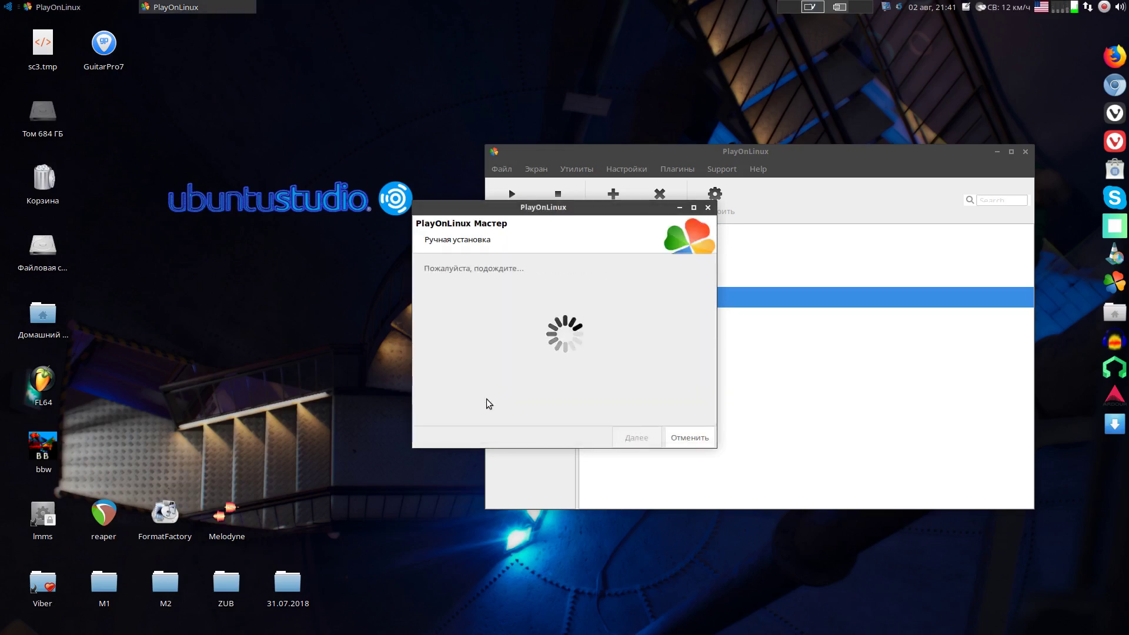
{"action": "left_click", "coordinate": [709, 206]}
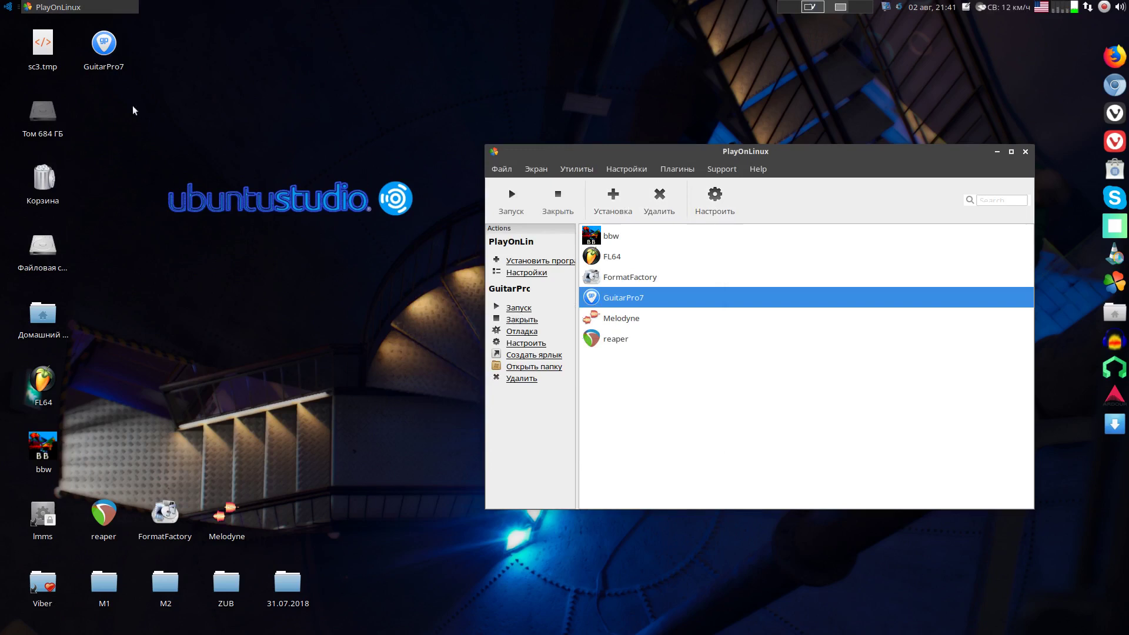
- Move the GuitarPro7 desktop icon beside Melodyne and launch Guitar Pro
{"action": "left_click_drag", "start_coordinate": [104, 43], "coordinate": [283, 523]}
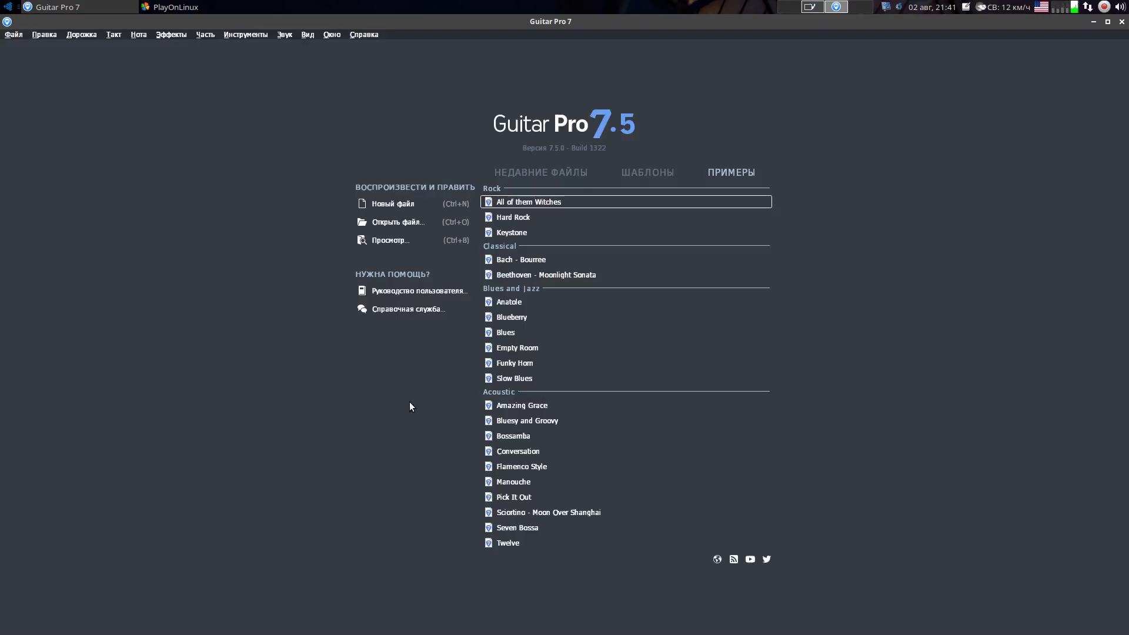
- Open the Pick It Out example score, play its opening bars to test the soundbank, and close Guitar Pro
{"action": "left_click", "coordinate": [13, 35]}
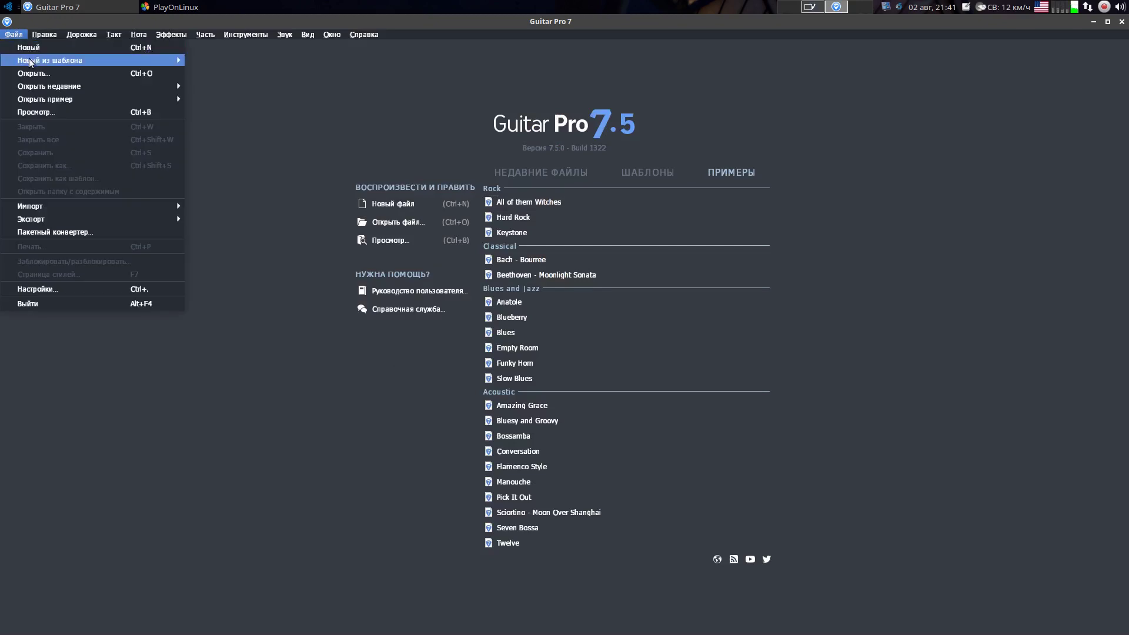
{"action": "mouse_move", "coordinate": [70, 99]}
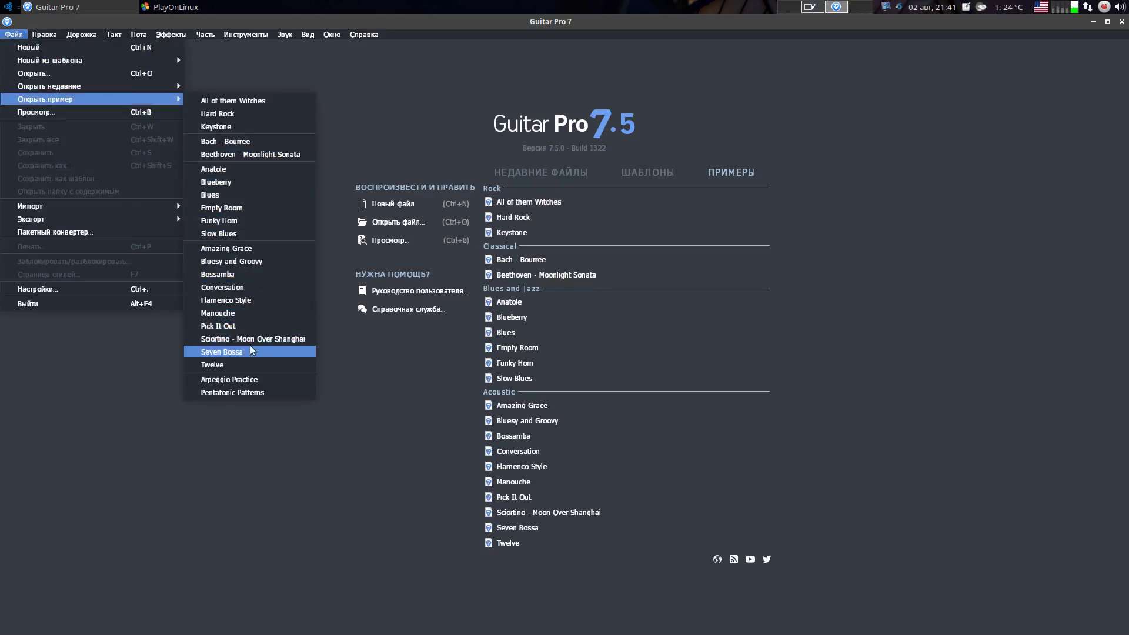
{"action": "left_click", "coordinate": [253, 326]}
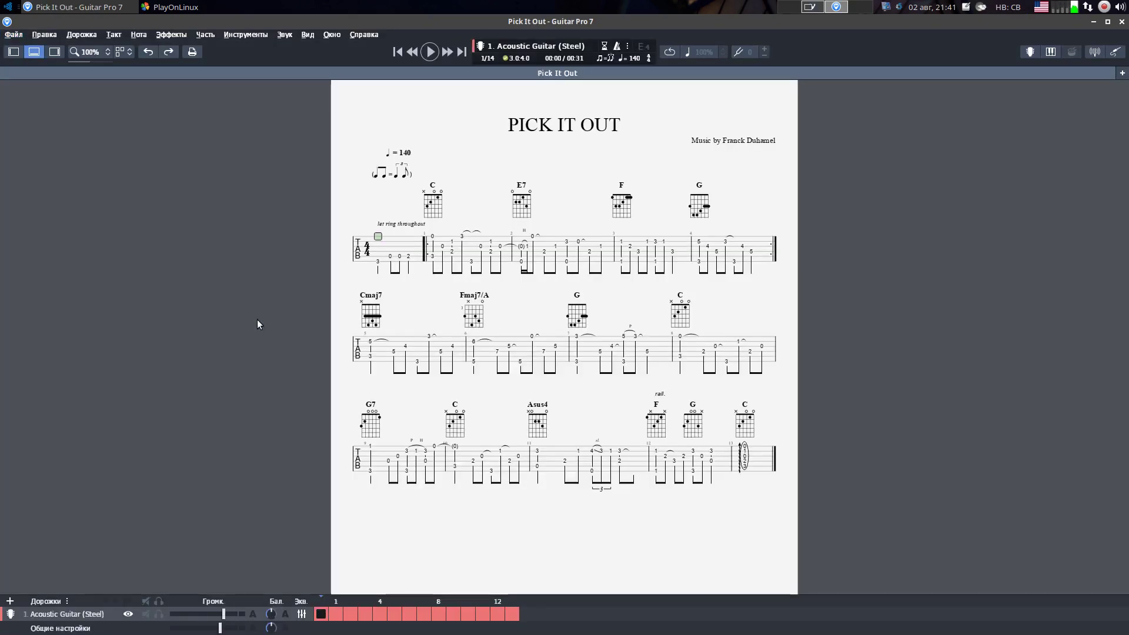
{"action": "left_click", "coordinate": [430, 51]}
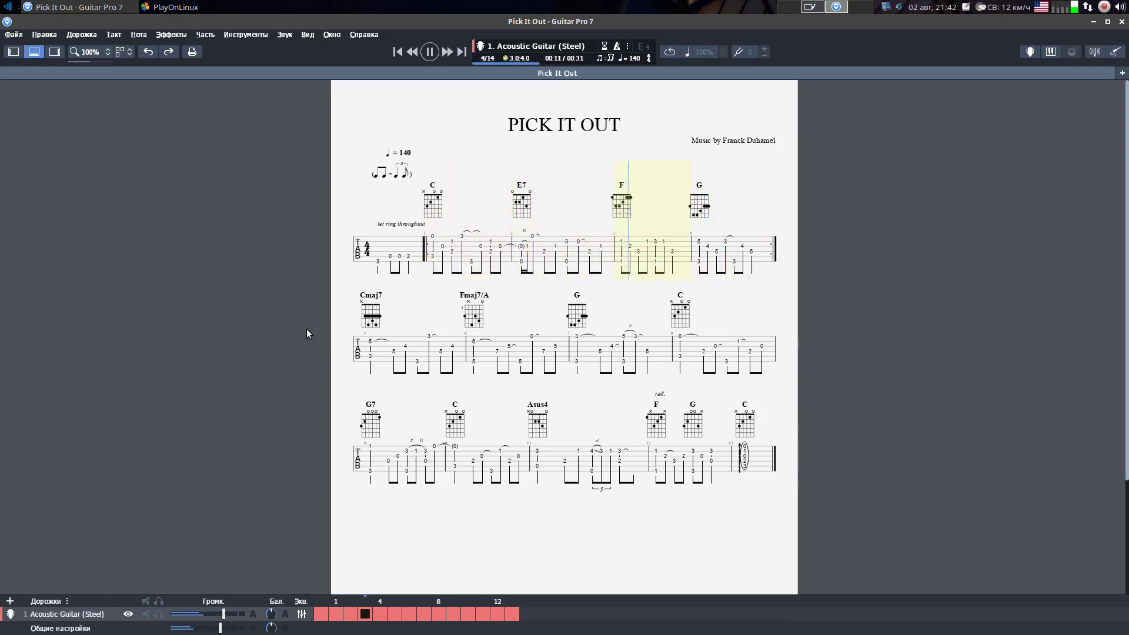
{"action": "key", "text": "space"}
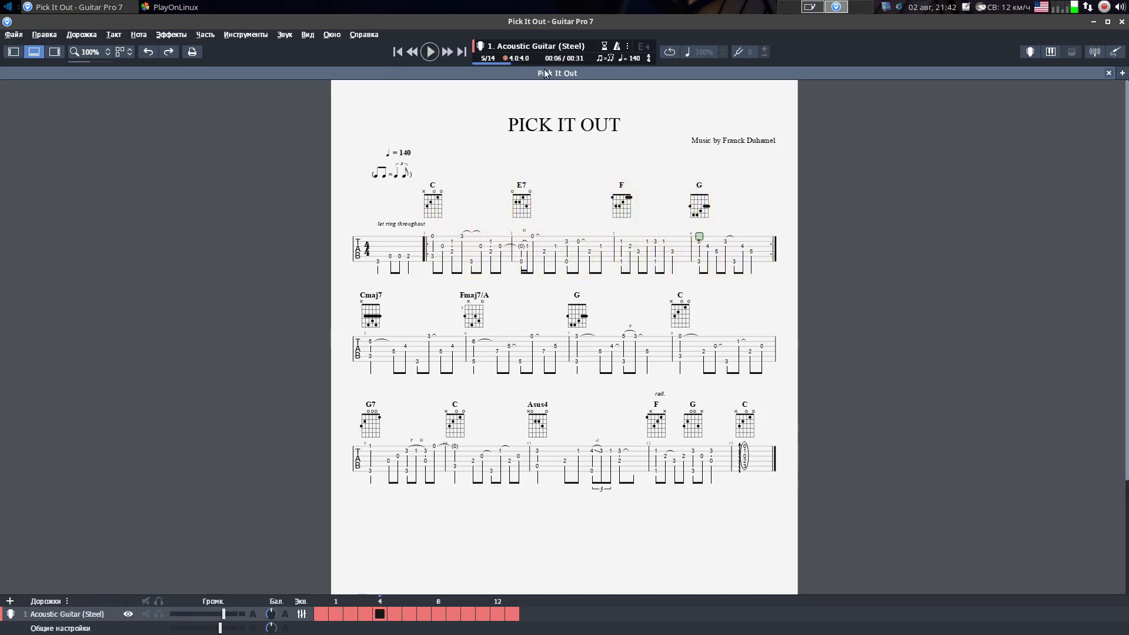
{"action": "left_click", "coordinate": [1121, 22]}
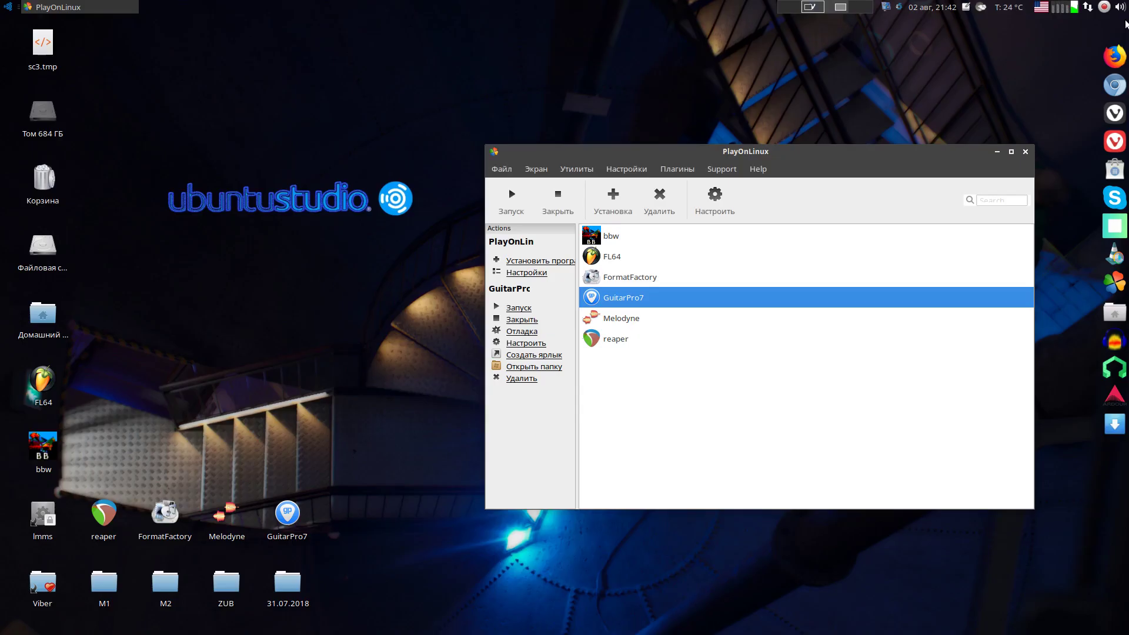
- Switch to the workspace with the torrent page and close the web browser
{"action": "left_click", "coordinate": [812, 8]}
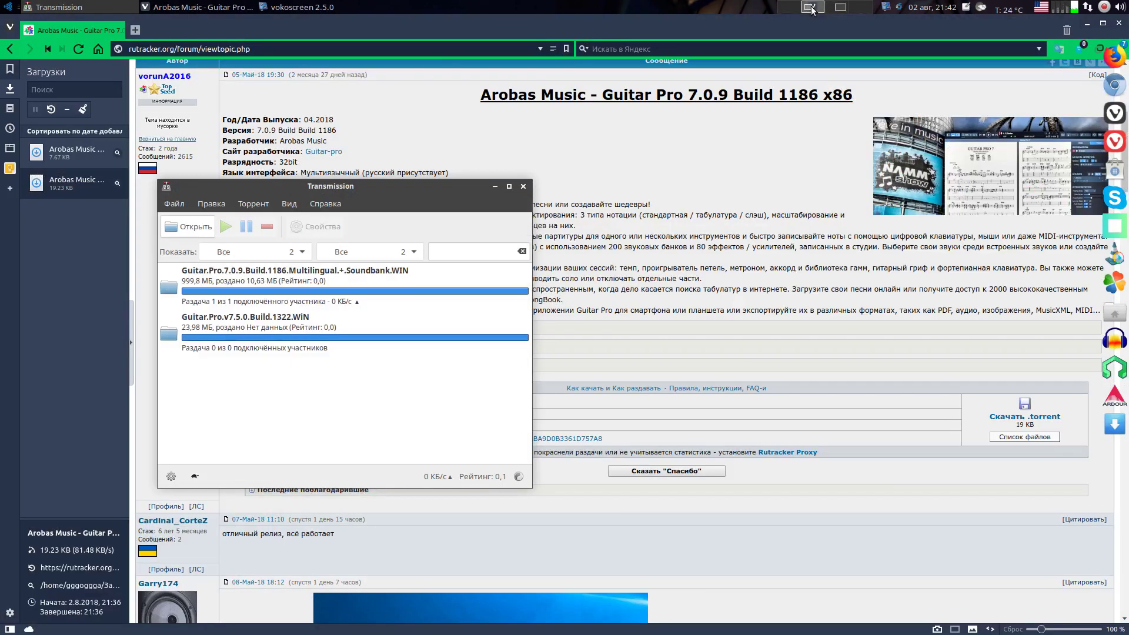
{"action": "left_click", "coordinate": [1119, 23]}
{"action": "left_click", "coordinate": [1119, 24]}
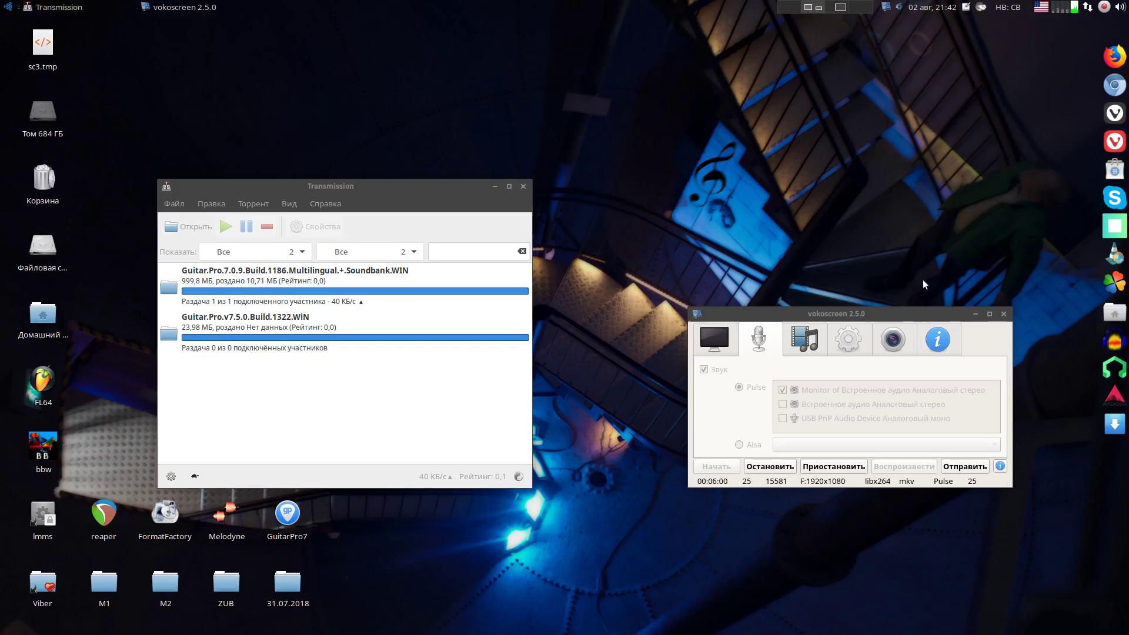